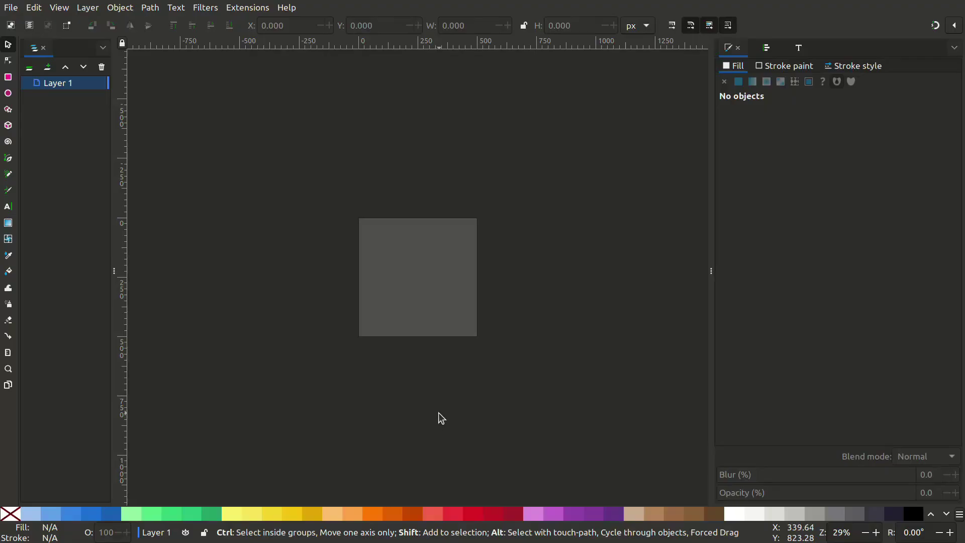
Set the page size to 1280 px wide by 720 px high in the document properties
click(10, 7)
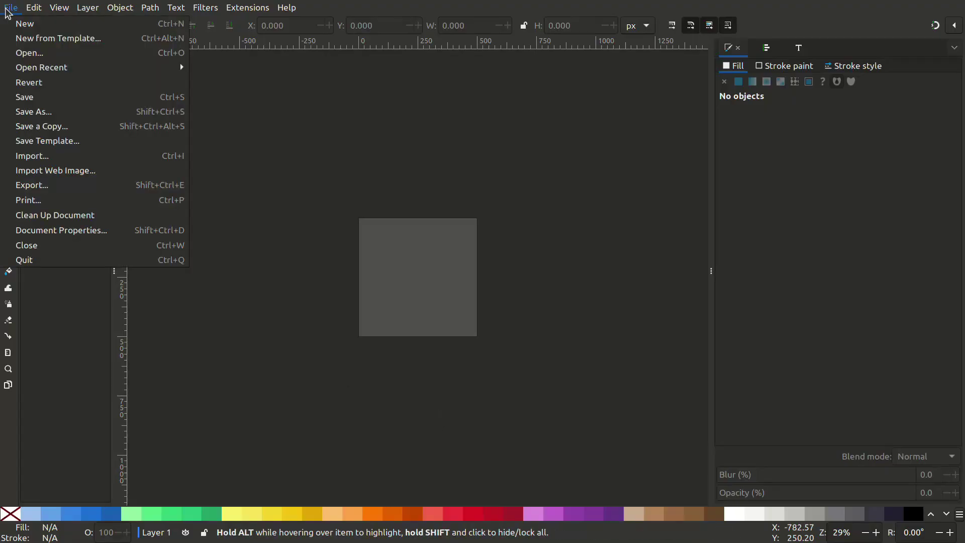
click(32, 230)
double_click(408, 206)
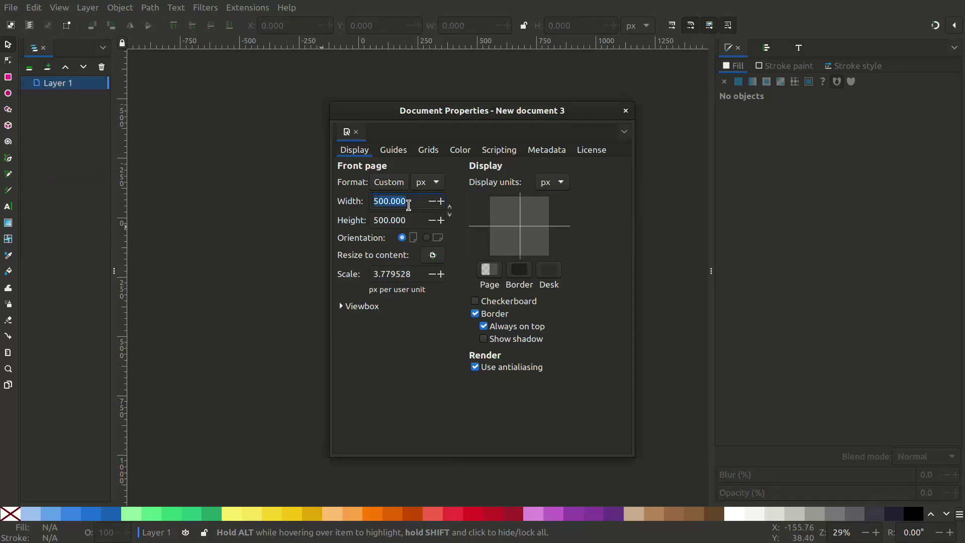
text(128)
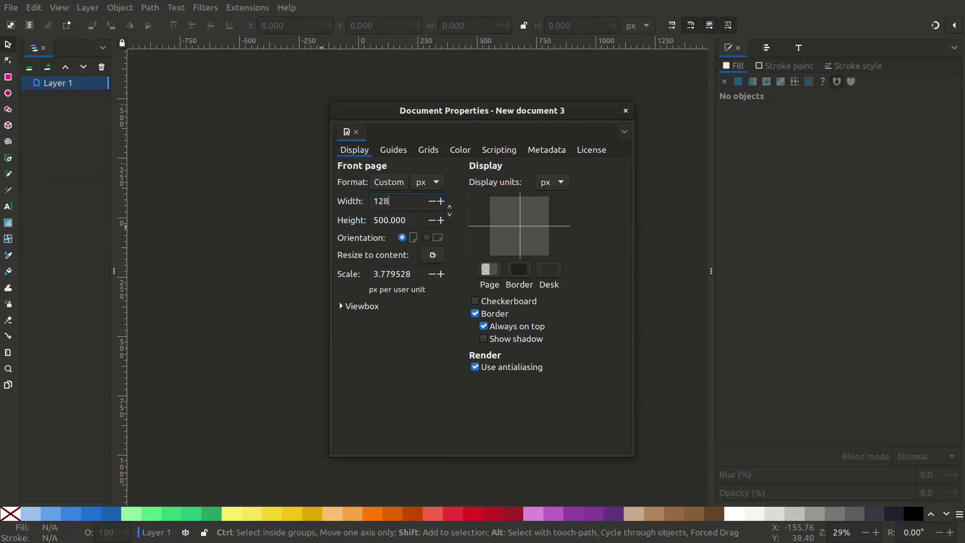
text(0)
key(Tab)
text(7)
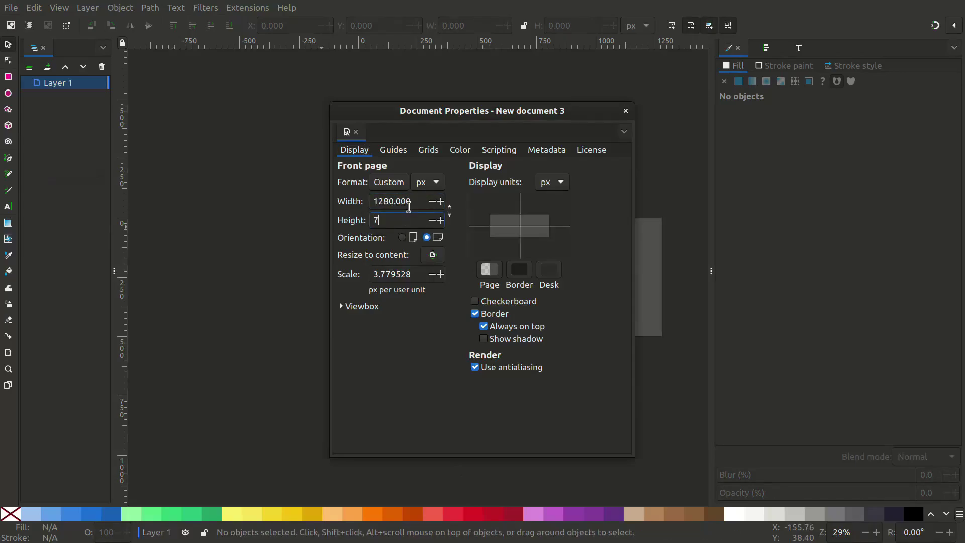
key(Tab)
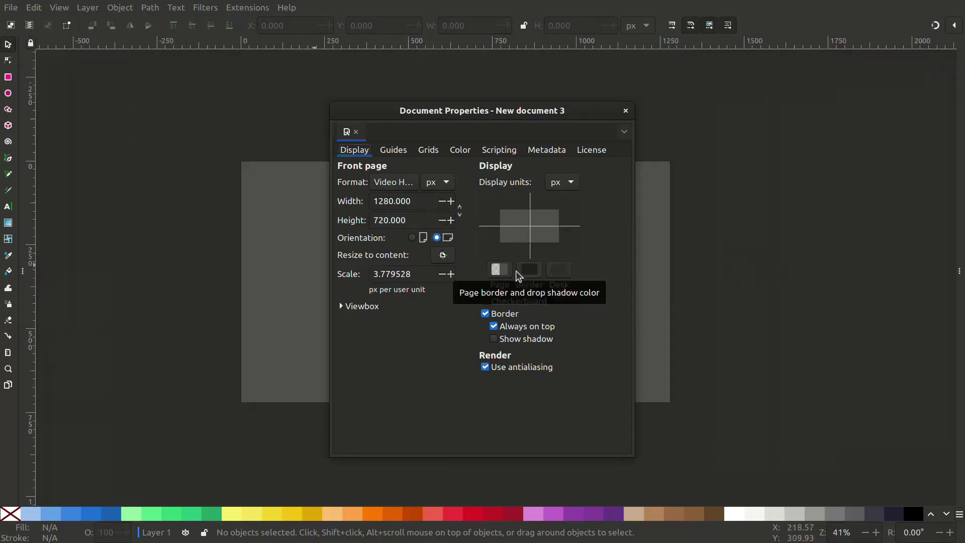
Change the page background colour to white and close the document properties
click(508, 269)
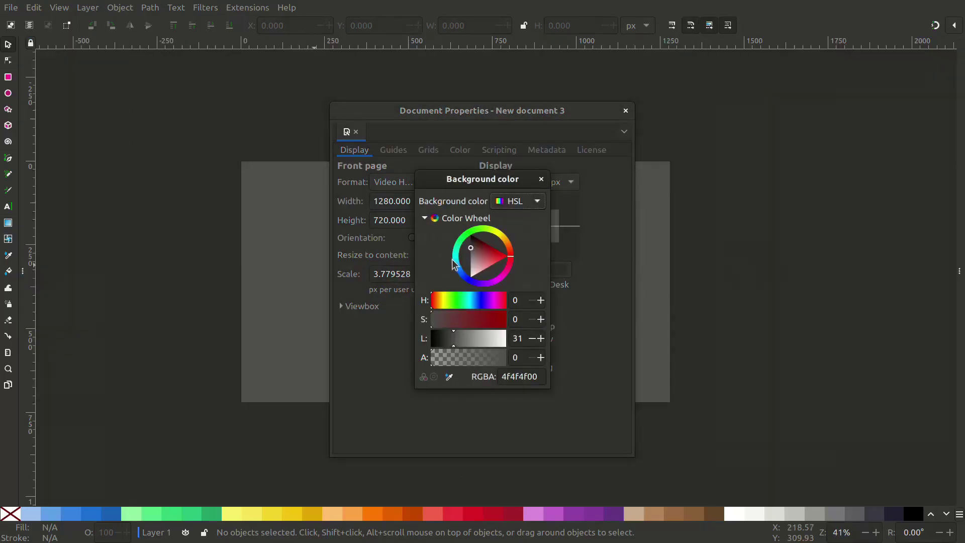
drag(472, 255, 457, 321)
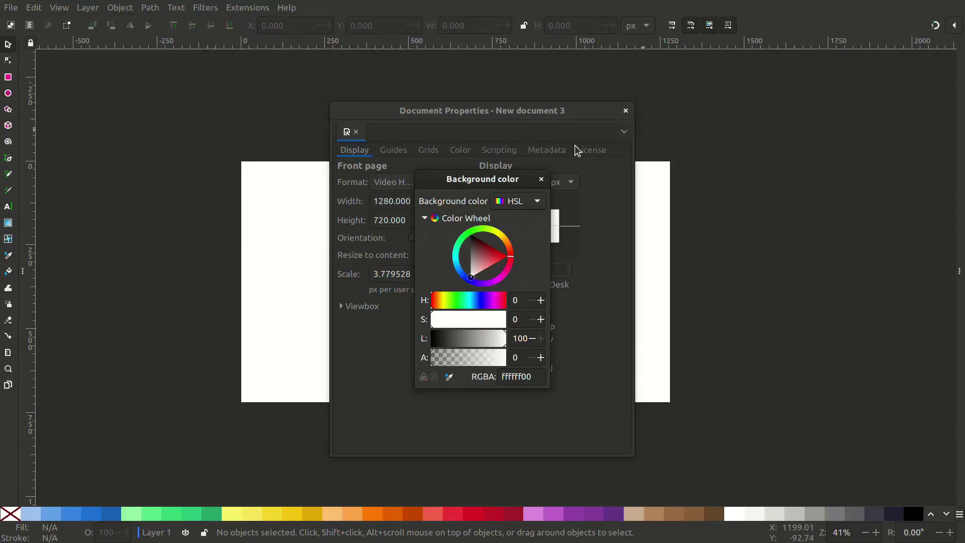
click(542, 180)
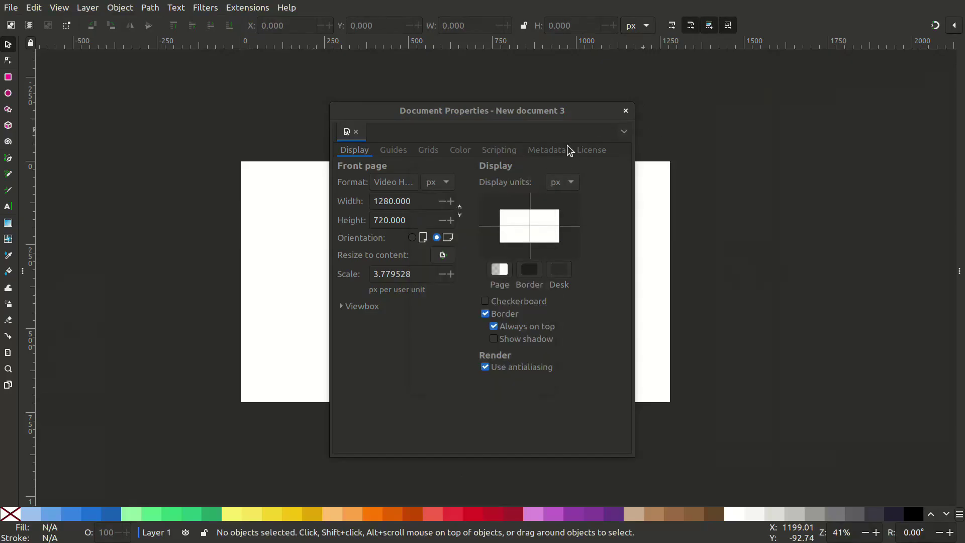
click(626, 111)
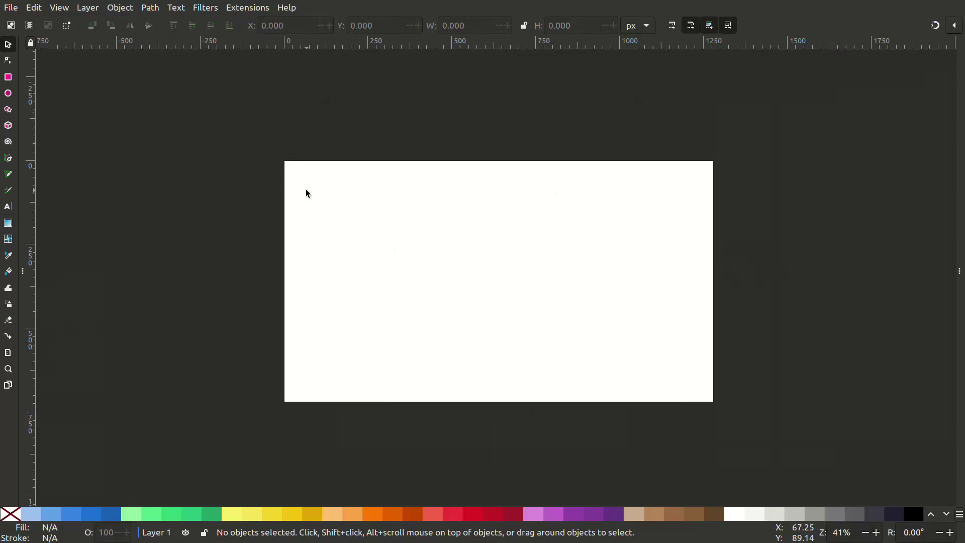
Draw a black-filled square about 165 px wide and place it near the page's upper-left corner
click(8, 78)
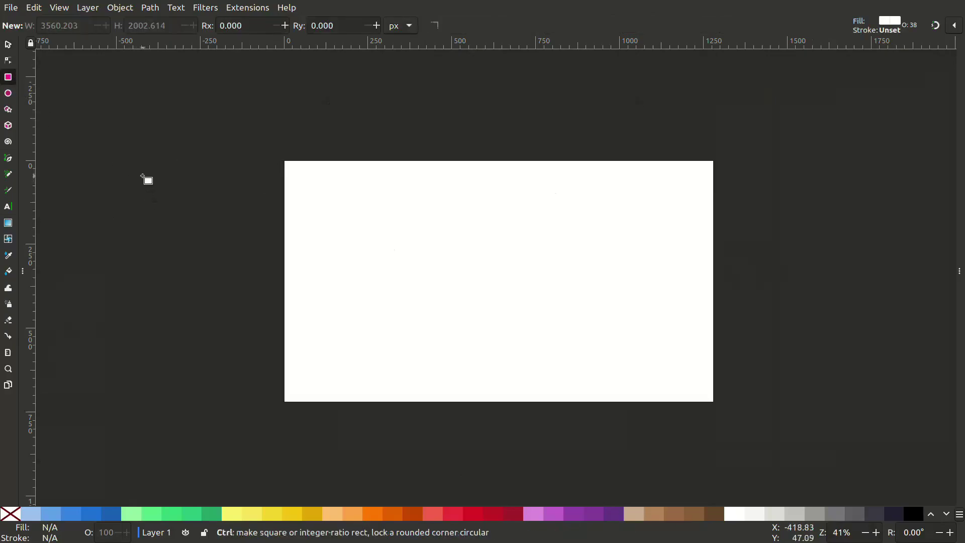
drag(137, 171, 170, 209)
key(s)
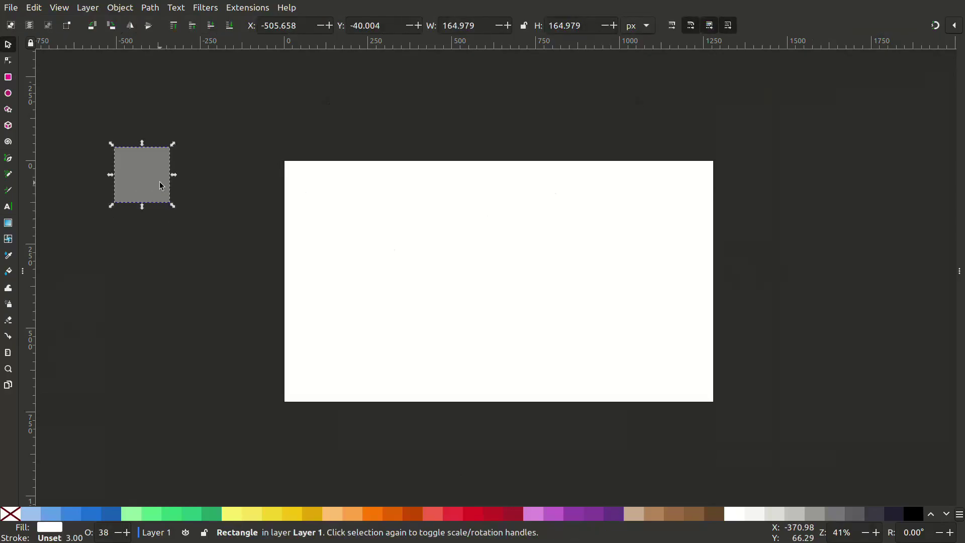
click(912, 513)
drag(166, 168, 331, 196)
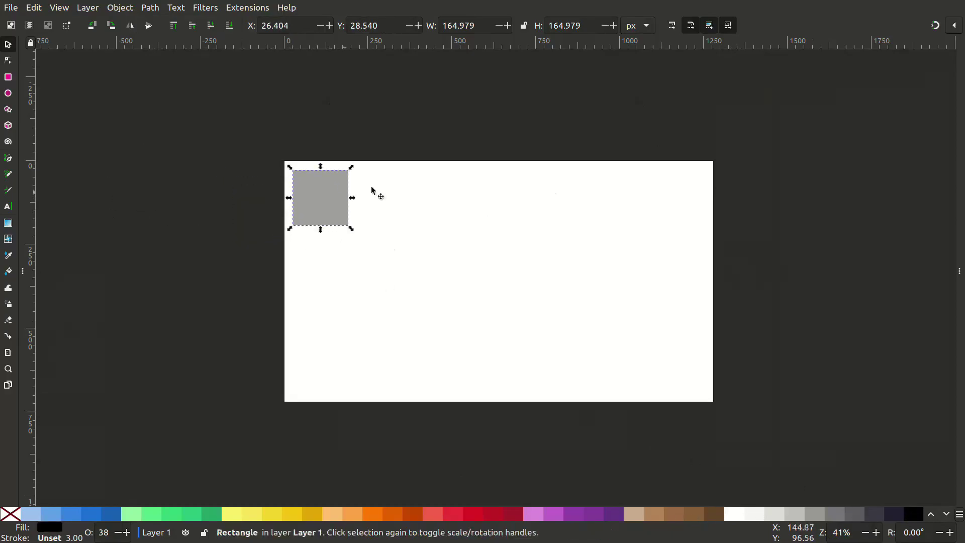
With snapping enabled, fit the square into the page's upper-left corner and size it to 60 × 60 px with proportions locked
click(936, 26)
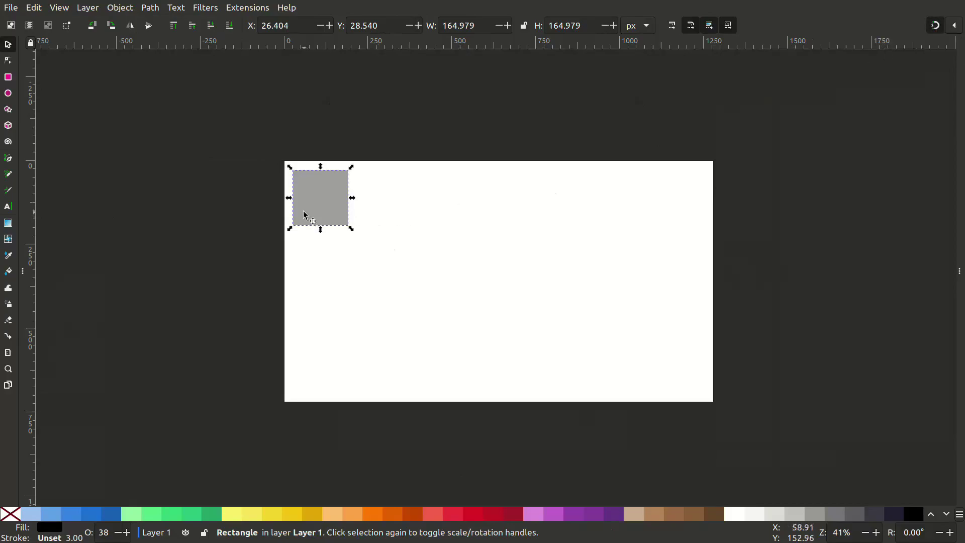
drag(304, 215, 306, 190)
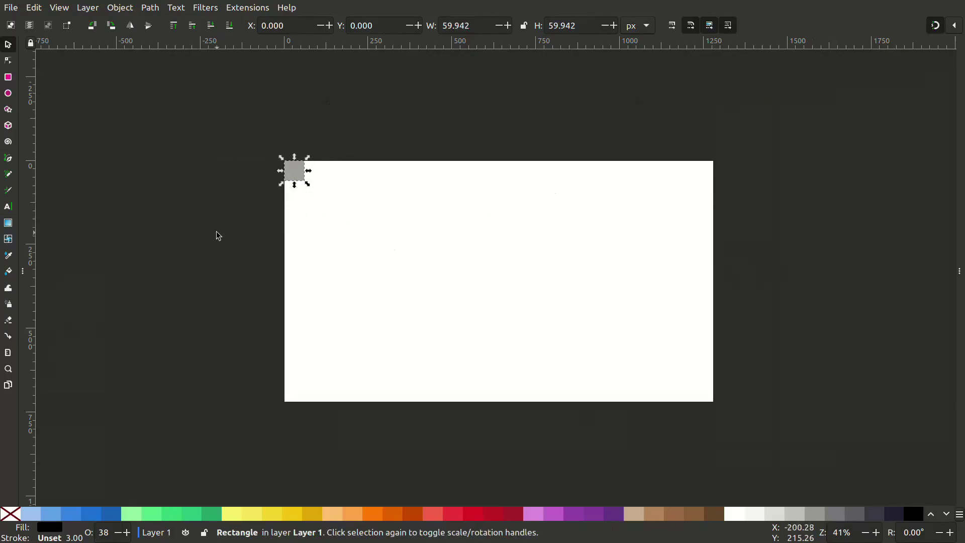
click(523, 26)
triple_click(459, 26)
text(6)
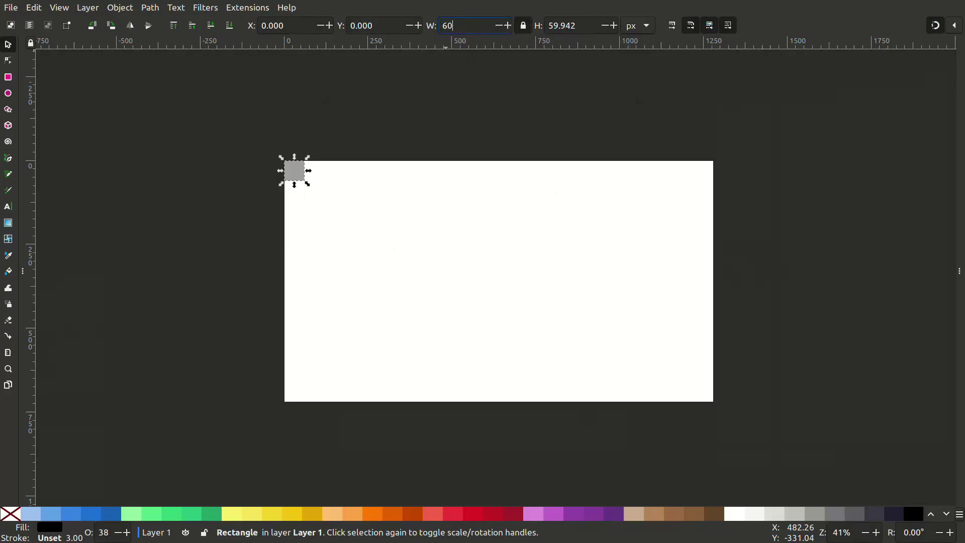
text(0)
key(Return)
click(209, 115)
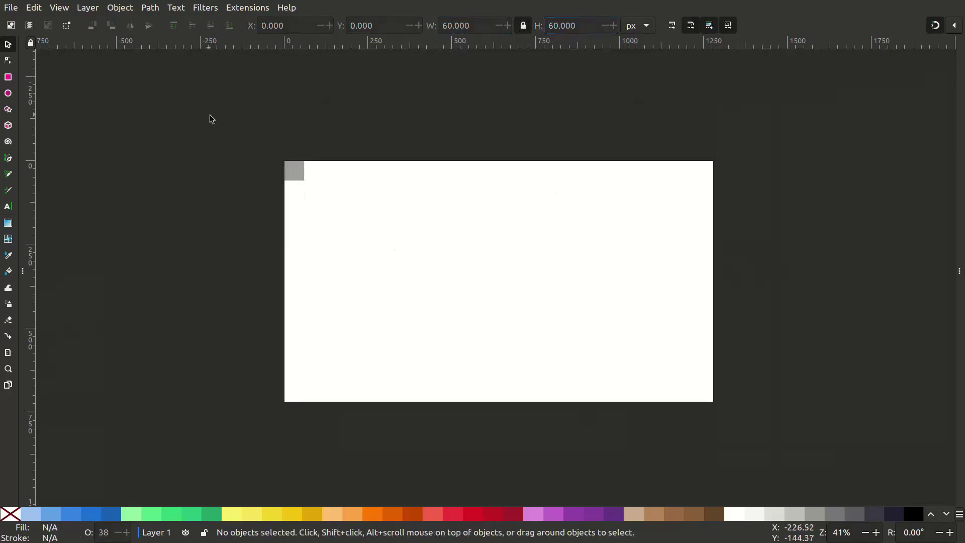
Duplicate the 60 px square so that a copy sits in each of the page's other three corners
drag(294, 170, 295, 173)
click(249, 169)
click(298, 175)
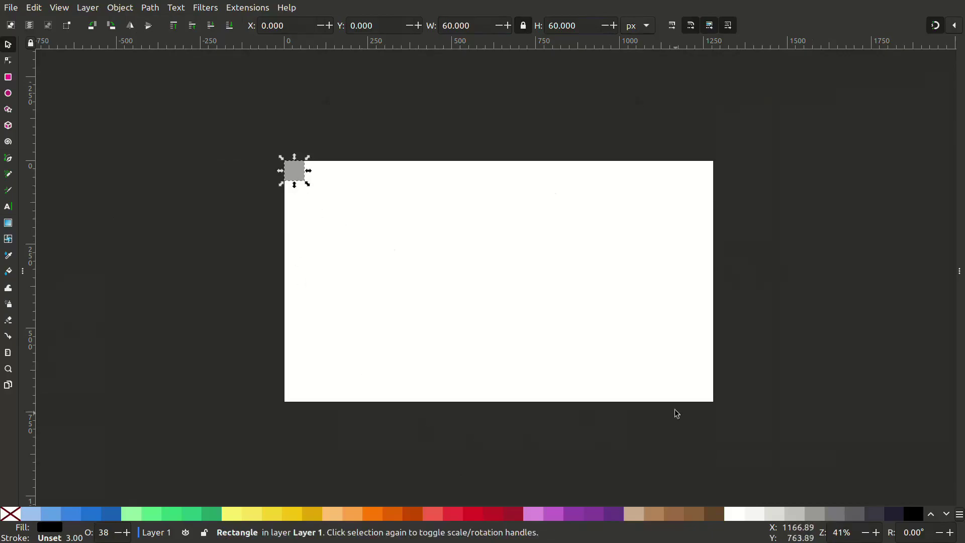
click(296, 175)
key(ctrl)
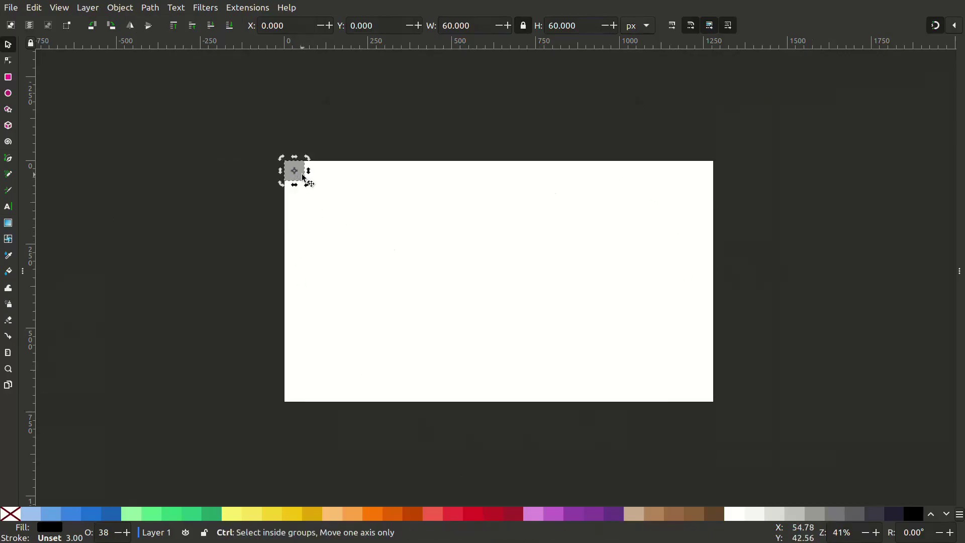
drag(304, 175, 711, 176)
key(ctrl+d)
click(107, 267)
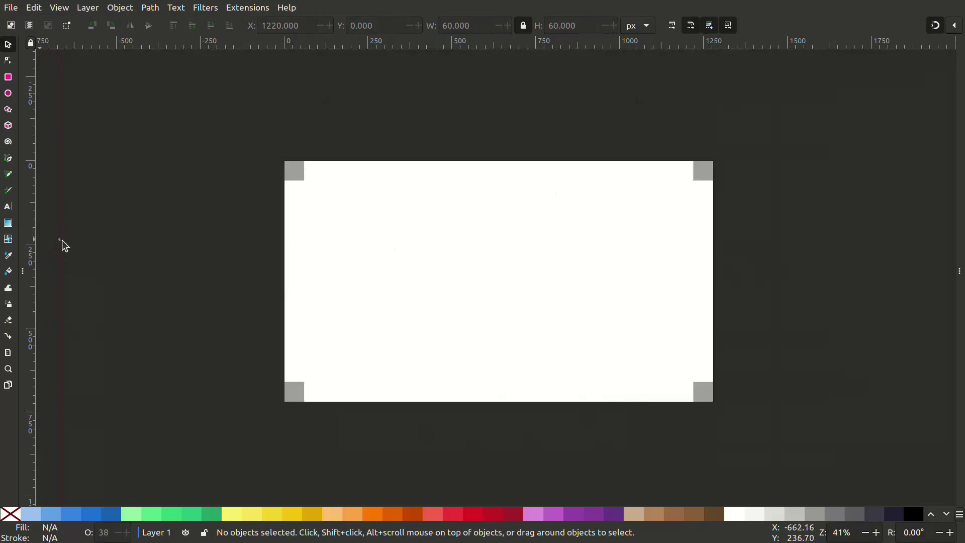
Add two vertical and two horizontal guides snapped to the inner corners of the squares, forming a 60 px page margin
drag(237, 253, 300, 185)
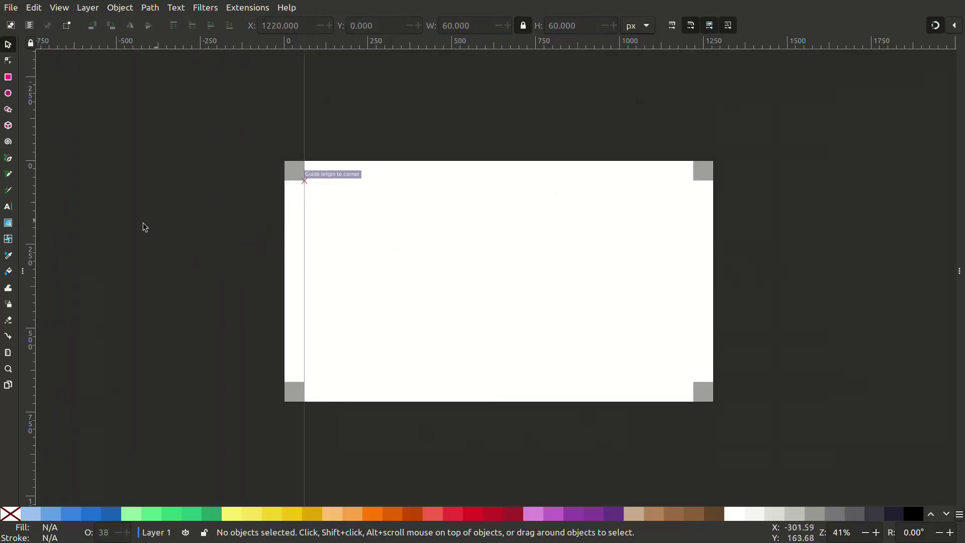
drag(31, 254, 694, 186)
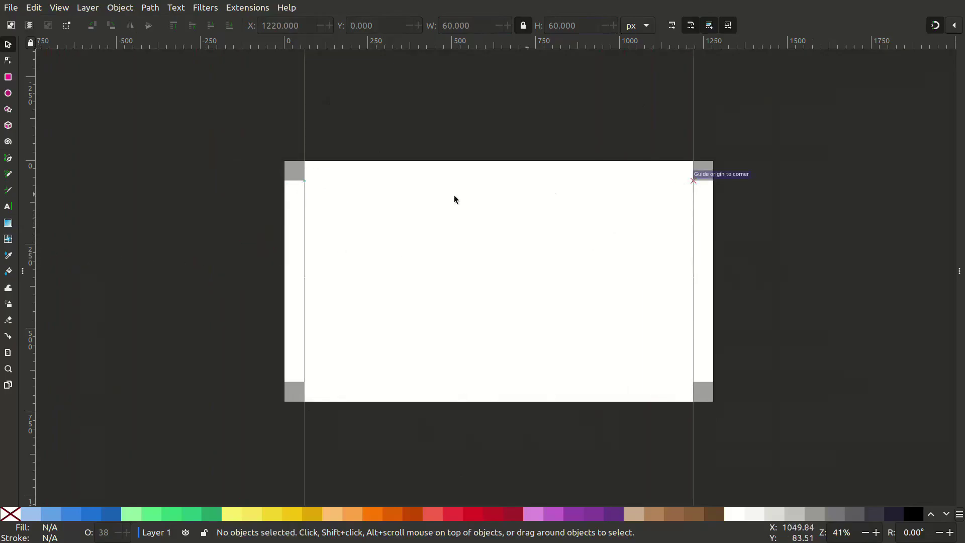
drag(359, 162, 304, 182)
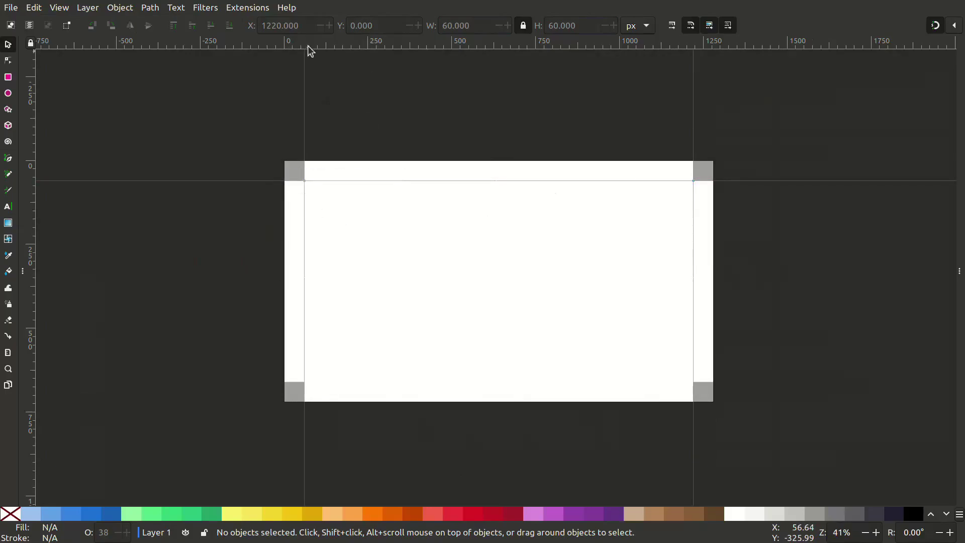
drag(308, 47, 302, 387)
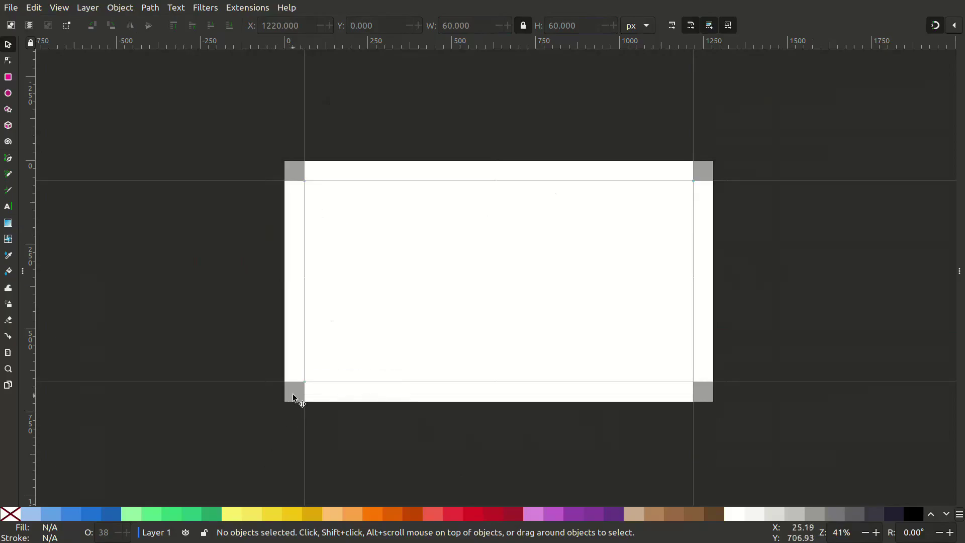
Delete the four corner squares, keeping the margin guides
click(294, 397)
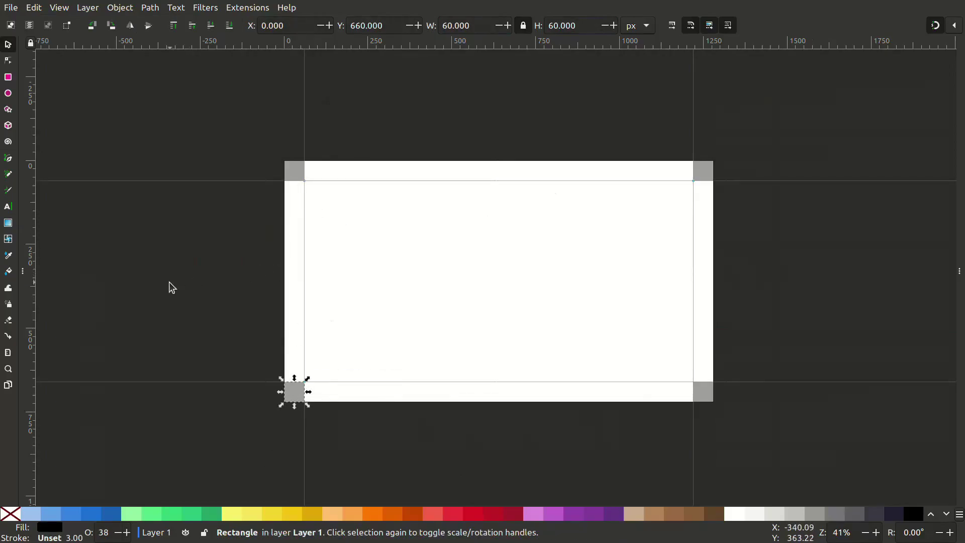
click(176, 297)
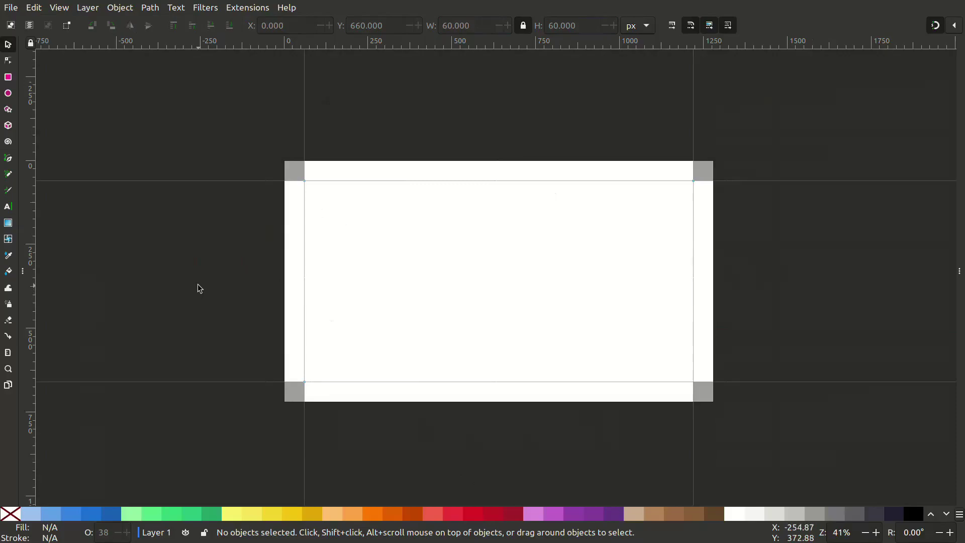
click(292, 398)
shift+click(296, 170)
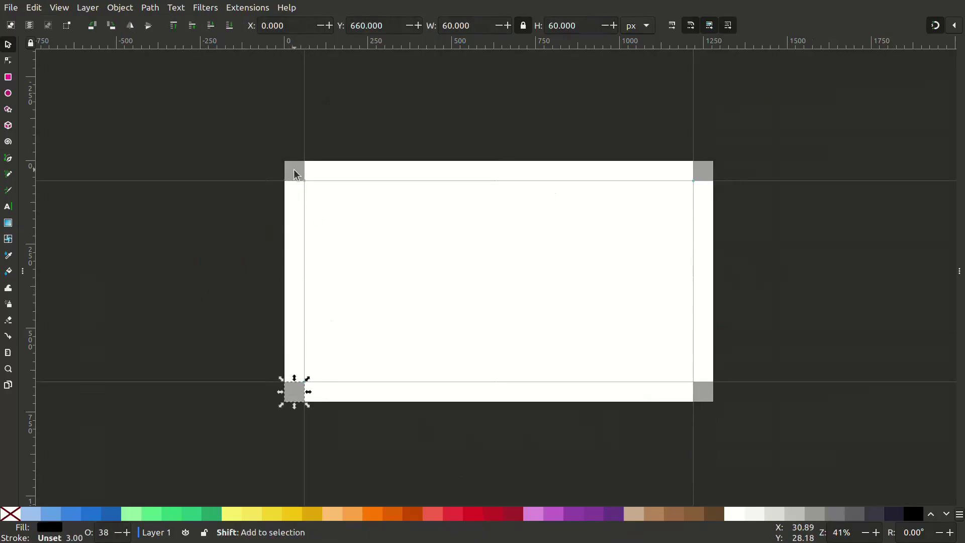
shift+click(708, 171)
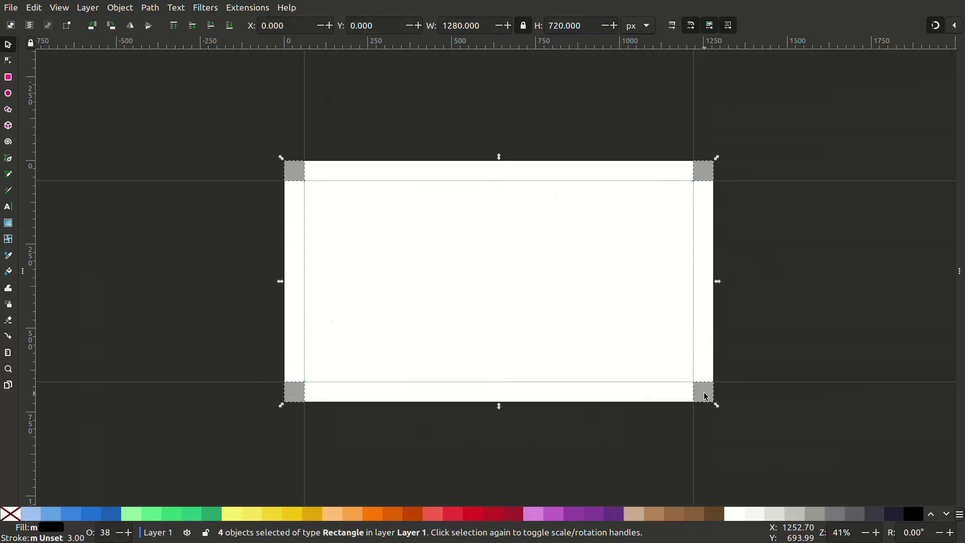
key(Delete)
Draw a rectangle about 470 × 600 px from the left guide, spanning both horizontal guides, and round its corners by about 48 px
key(r)
drag(305, 182, 462, 378)
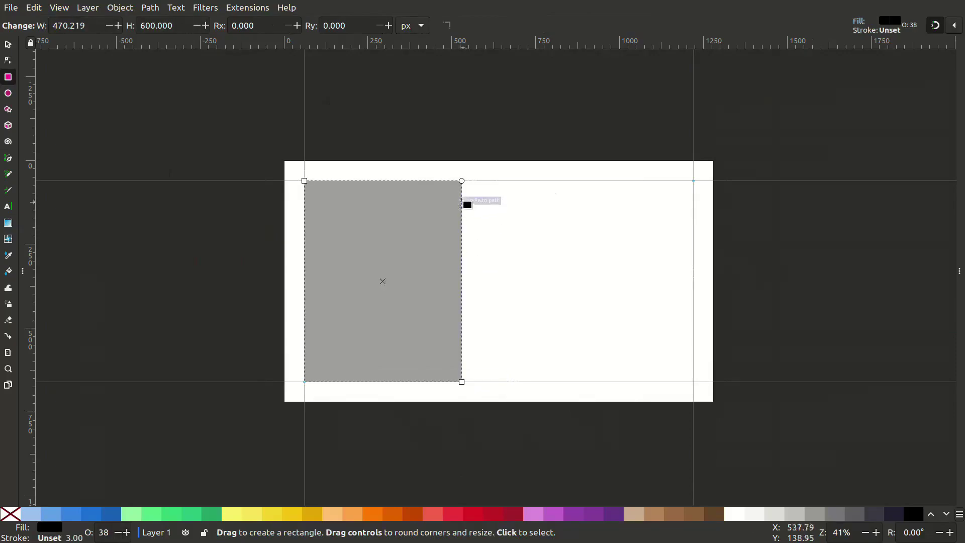
drag(462, 181, 462, 200)
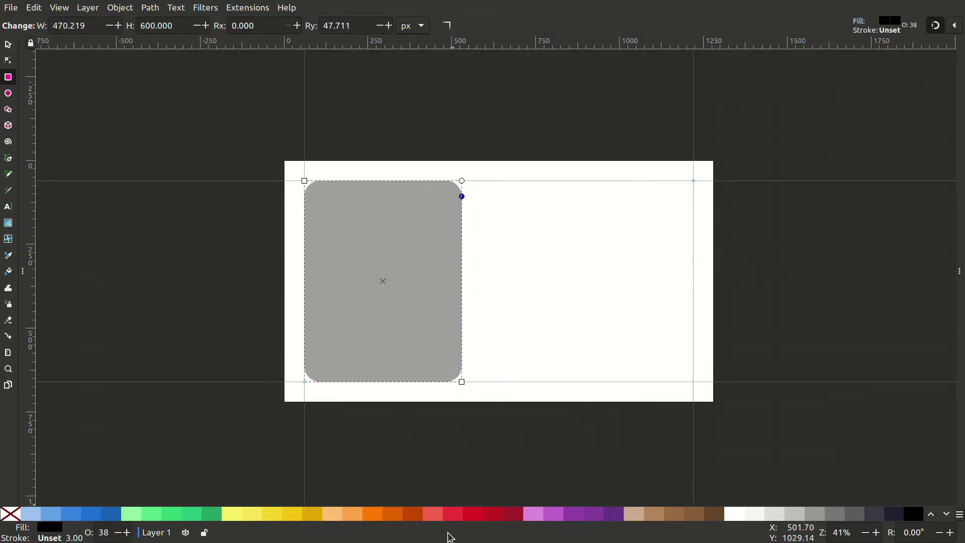
Fill the rounded rectangle with a light pinkish red and raise its opacity to 100%
click(459, 513)
click(469, 514)
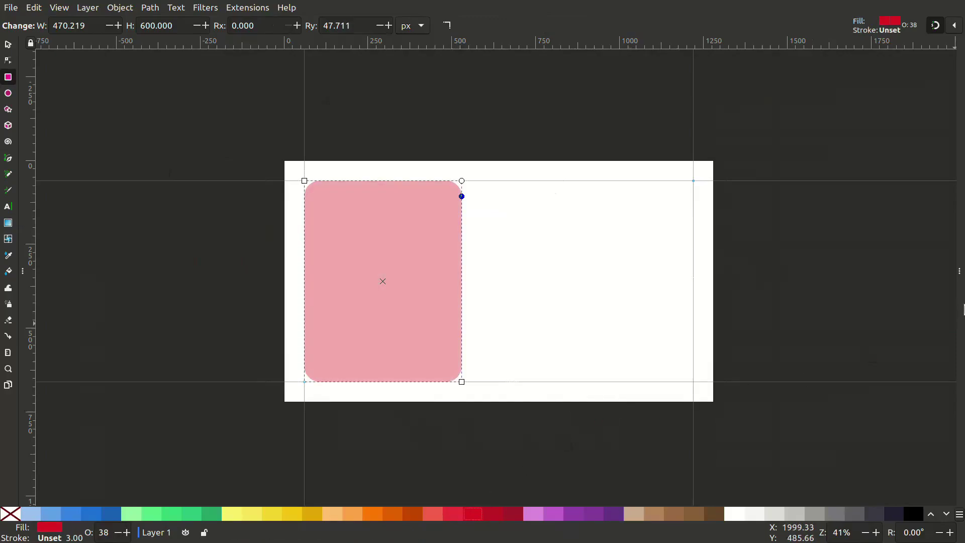
click(959, 272)
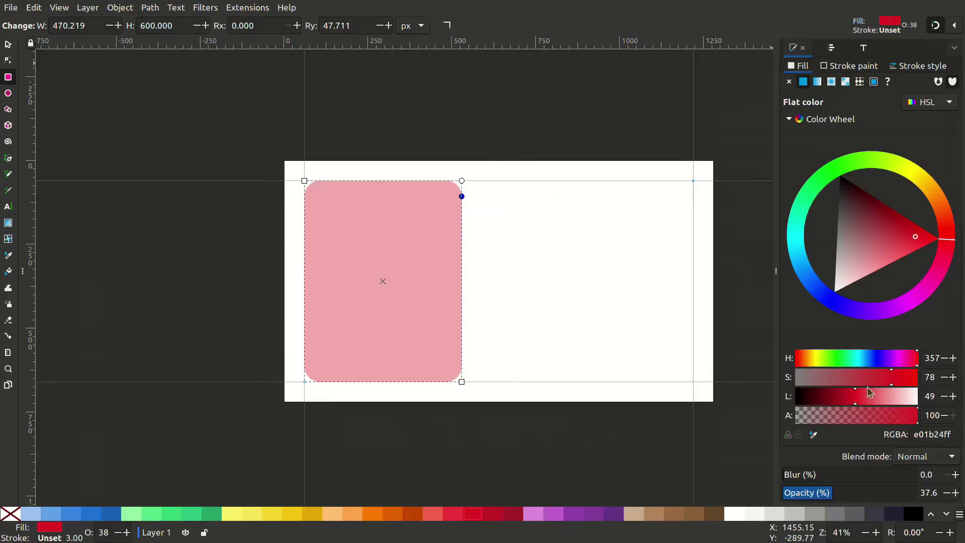
drag(864, 494, 949, 494)
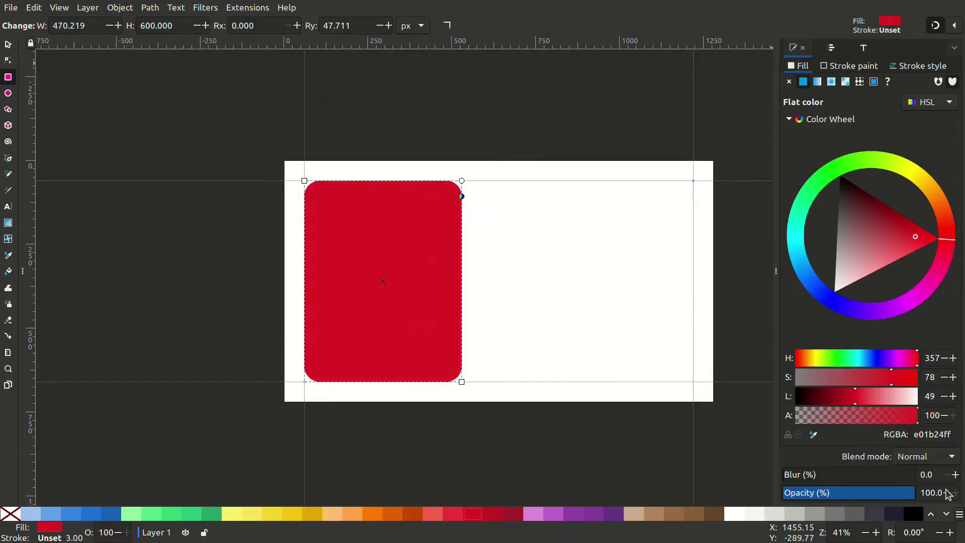
mouse_move(898, 251)
mouse_down()
mouse_move(899, 244)
mouse_move(903, 282)
mouse_up()
click(414, 447)
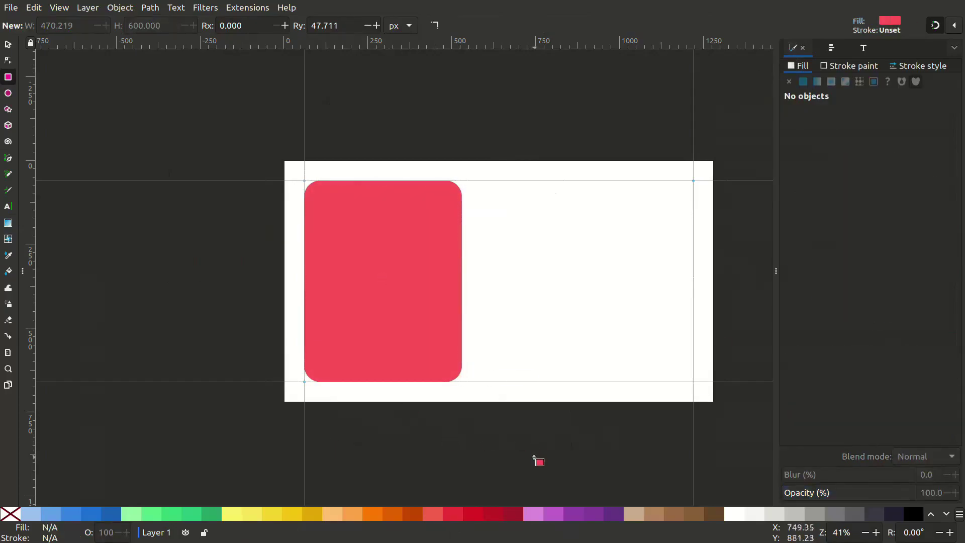
Add the text "Your Title Goes Here" on the upper part of the page, to the right of the red rectangle
scroll(535, 459, right, 4)
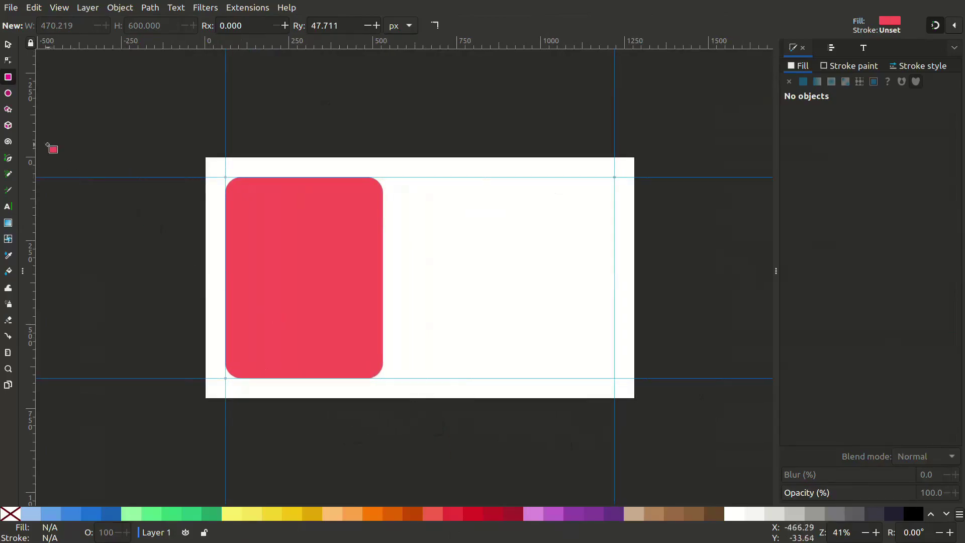
click(12, 207)
click(431, 205)
text(Your Title Goes Here)
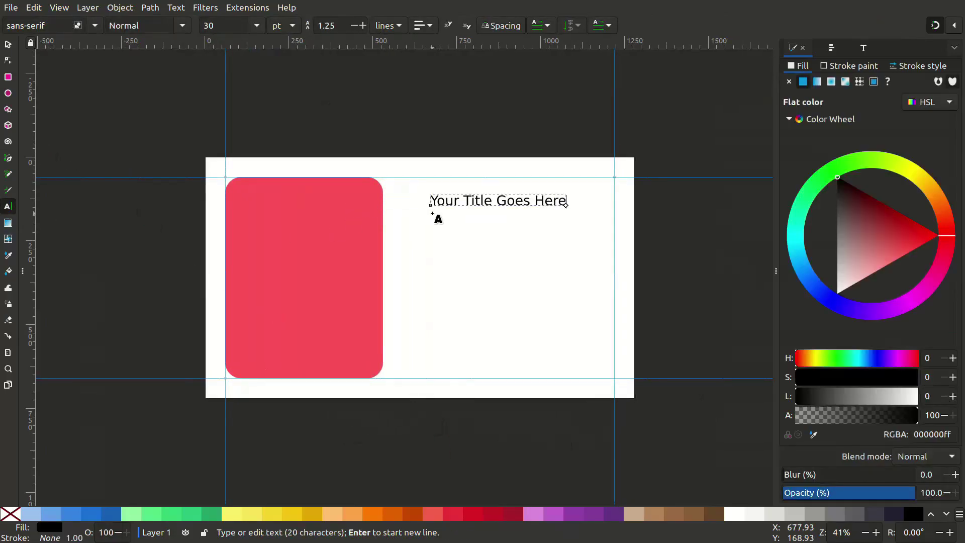
Change the title text's font to Figtree in the Heavy style and apply it
key(Escape)
key(s)
click(498, 200)
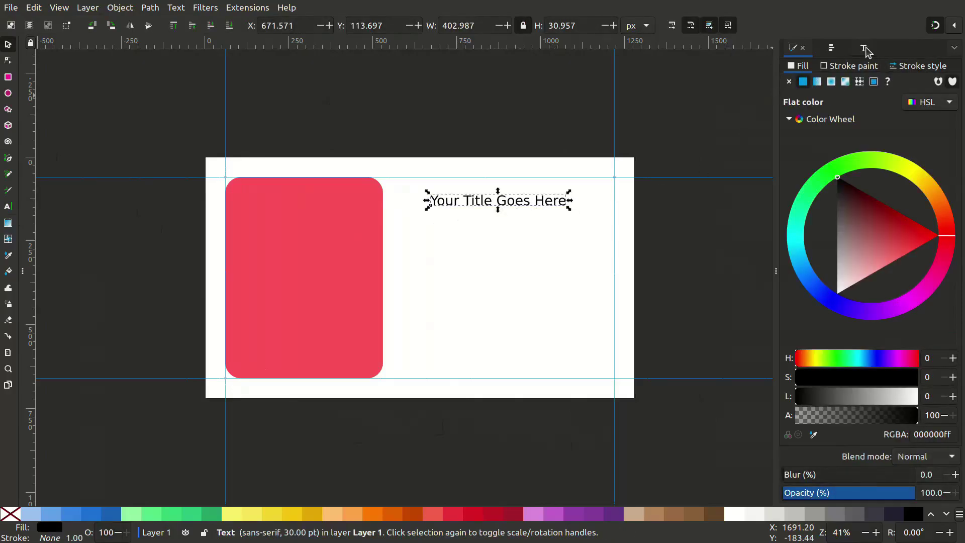
click(864, 47)
text(fig)
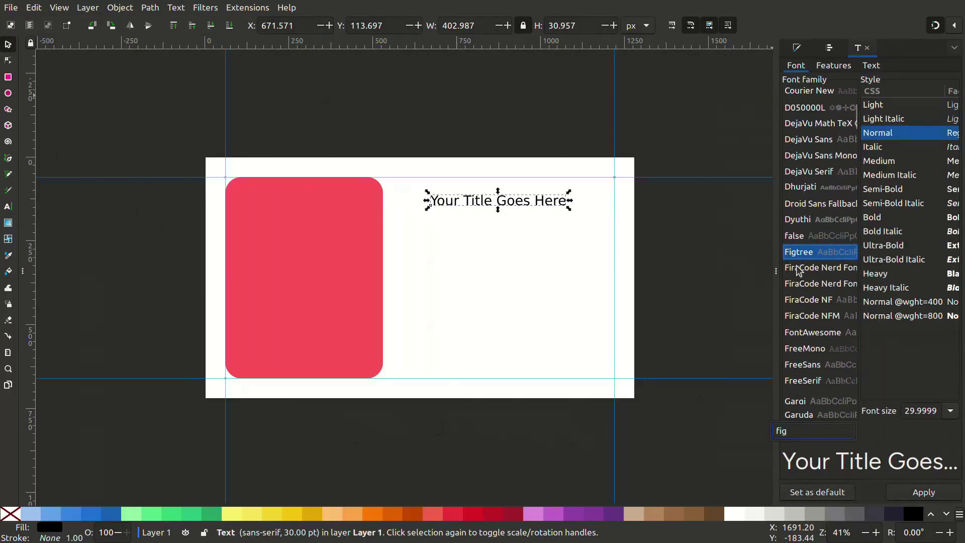
click(806, 257)
click(886, 274)
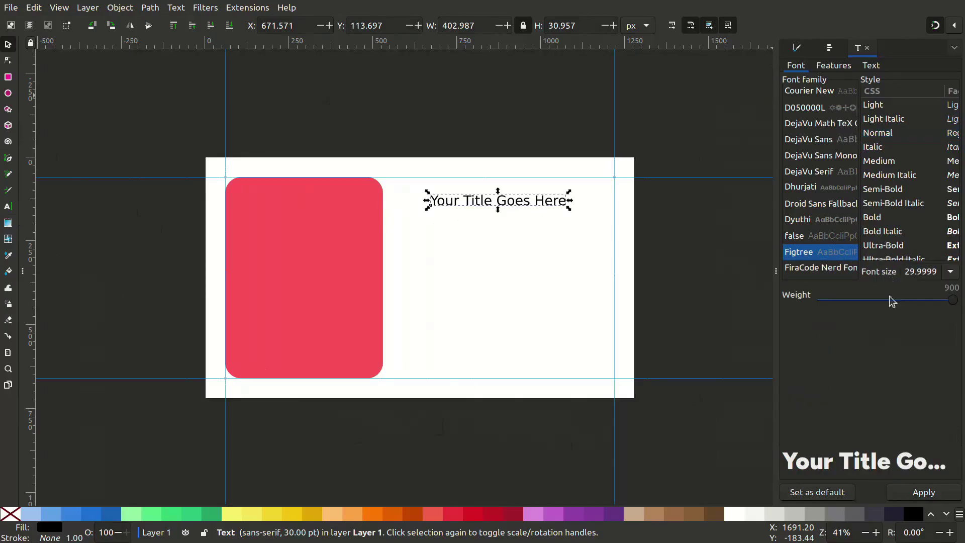
click(912, 495)
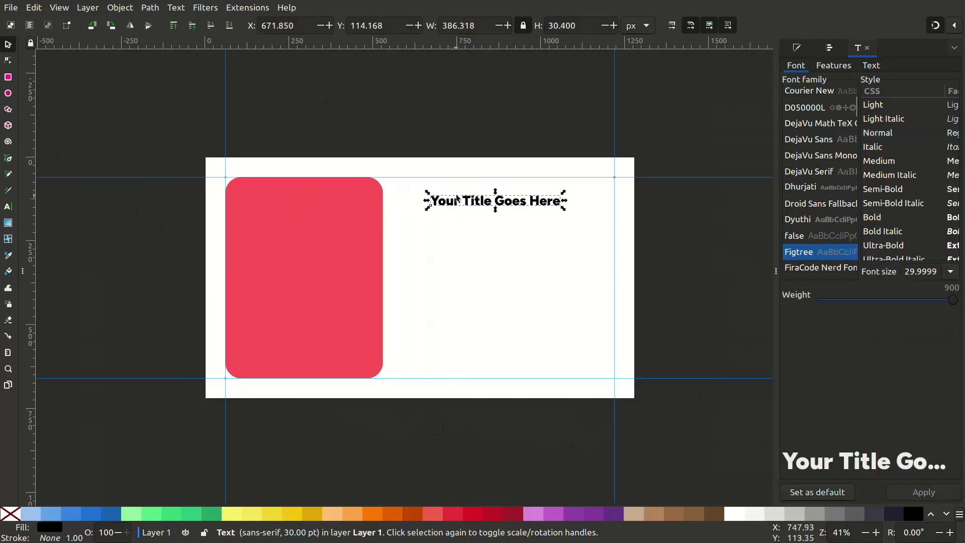
Move the title beside the red rectangle at the upper guide and enlarge it proportionally to about 535 px wide
drag(455, 200, 421, 182)
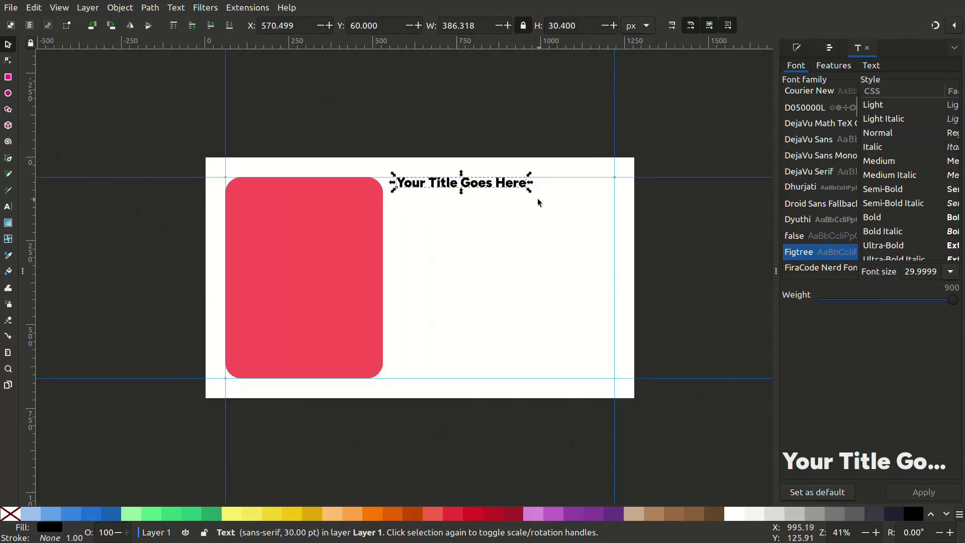
drag(530, 191, 577, 207)
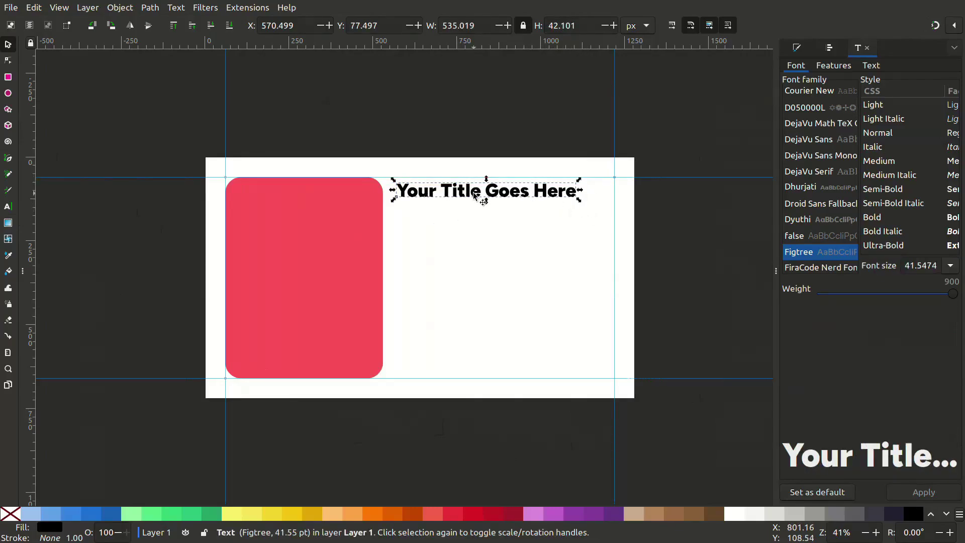
Duplicate the title directly below the original and turn the copy into Figtree Normal body text scaled down to about 30 pt
key(ctrl+d)
drag(474, 195, 475, 222)
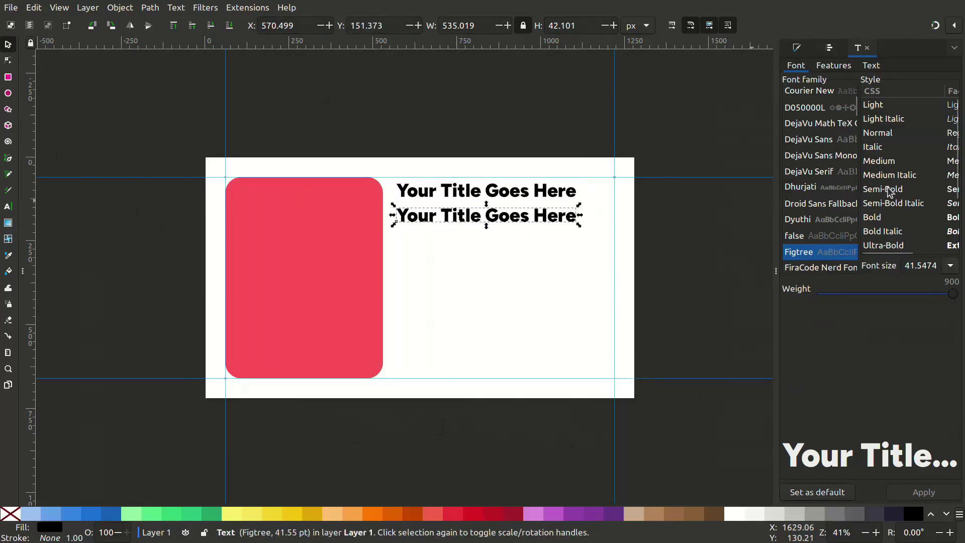
click(888, 162)
click(877, 132)
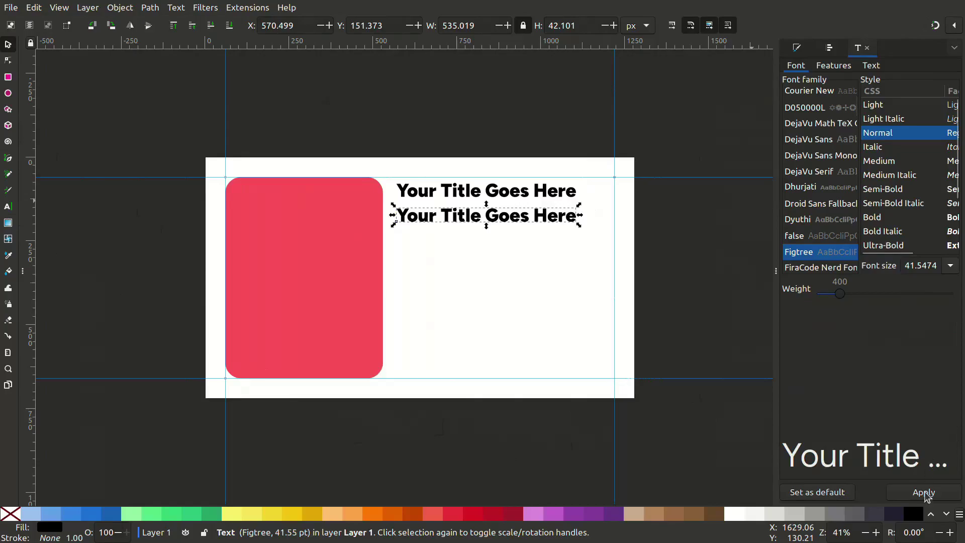
click(924, 492)
drag(570, 225, 564, 225)
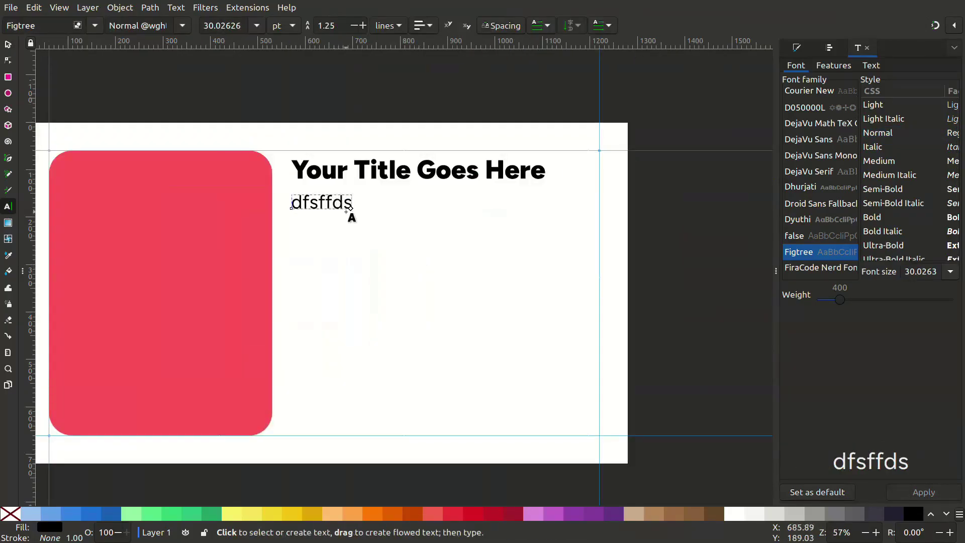
Extend the body text's wrapping width to the right guide and replace the placeholder with a strawberry paragraph, keeping only its first two sentences
click(350, 212)
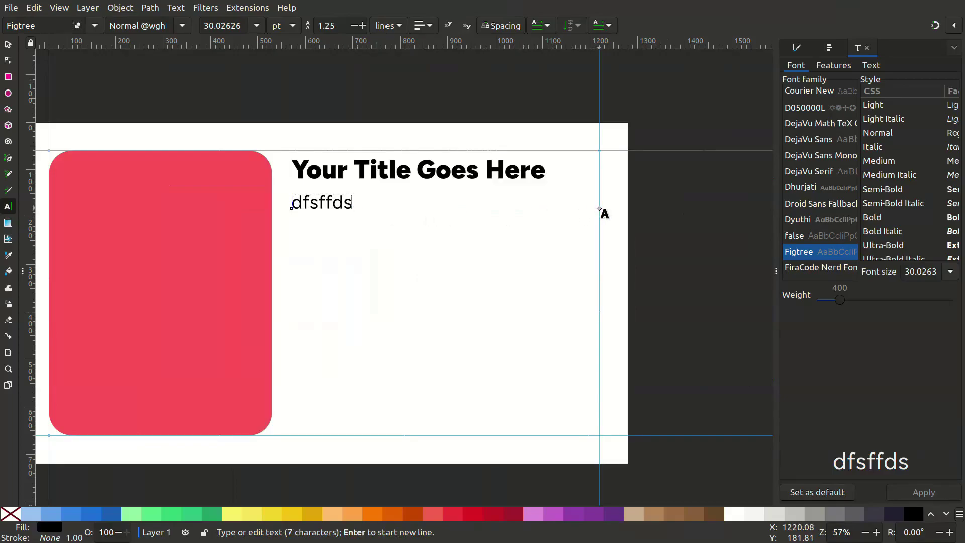
double_click(316, 202)
text(Strawberries are small, sweet, and vibrant red fruits that belong to the Rosaceae family. They are one of the most beloved and widely consumed berries worldwide. The strawberry plant is a perennial herbaceous plant that bears the delicious fruit. Each strawberry is typically covered in tiny seeds on its outer surface and crowned with a green leafy cap.)
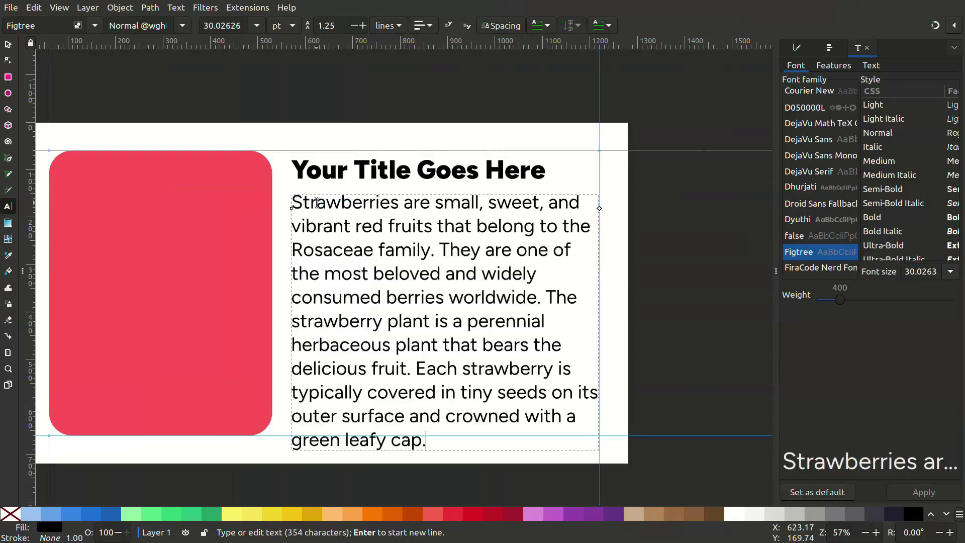
drag(542, 297, 508, 438)
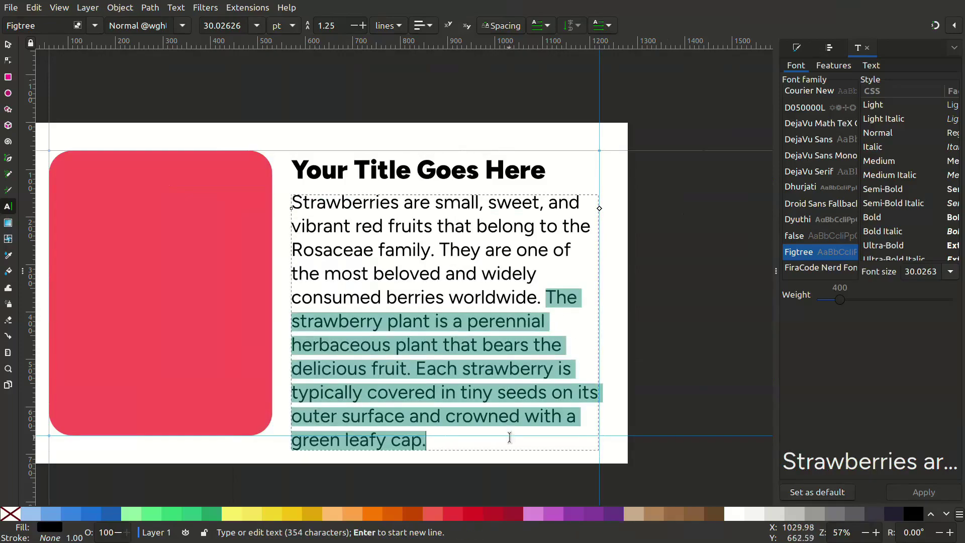
key(BackSpace)
Replace the title text with "STRAWBERRIES"
triple_click(374, 160)
text(ST)
text(RAWBERRY)
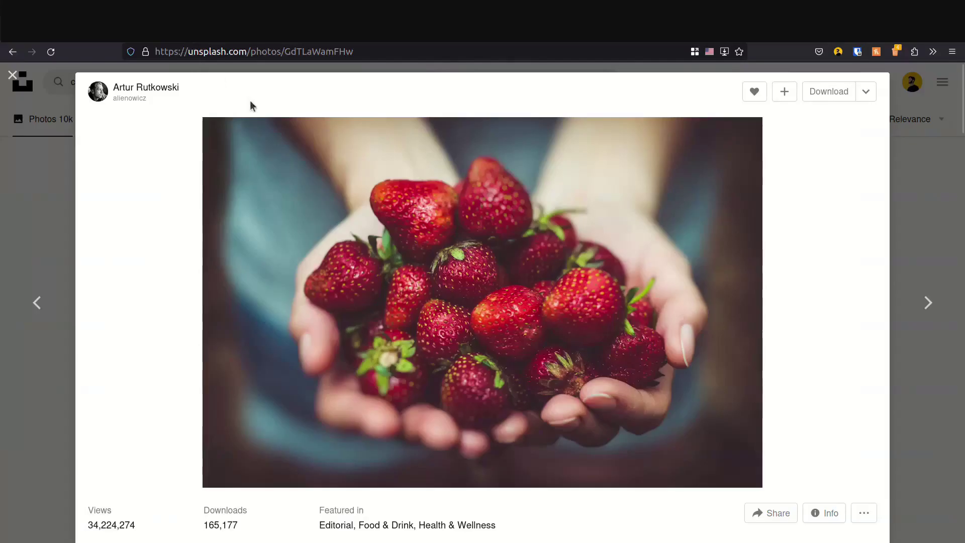
Copy the photo of hands holding strawberries from Unsplash in the browser and paste it into the Inkscape layout
right_click(456, 263)
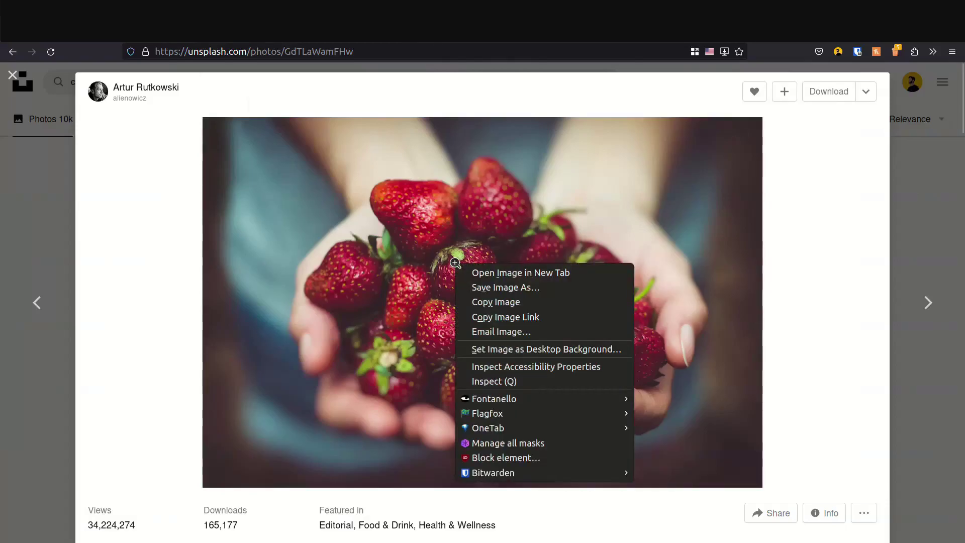
click(496, 302)
key(alt+Tab)
key(ctrl+v)
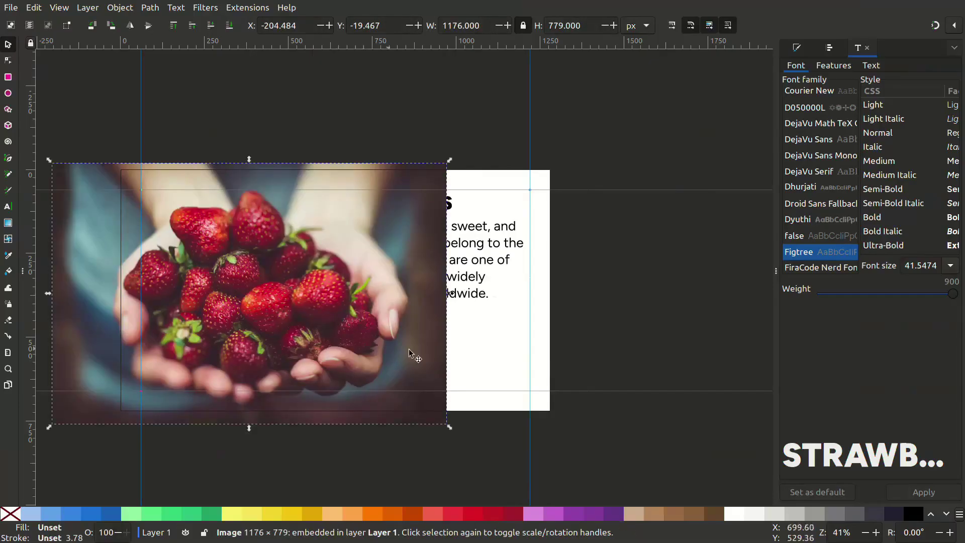
Scale the strawberry photo down to about 1033 × 684 px and move it over the red rectangle
scroll(608, 418, left, 5)
drag(605, 417, 581, 403)
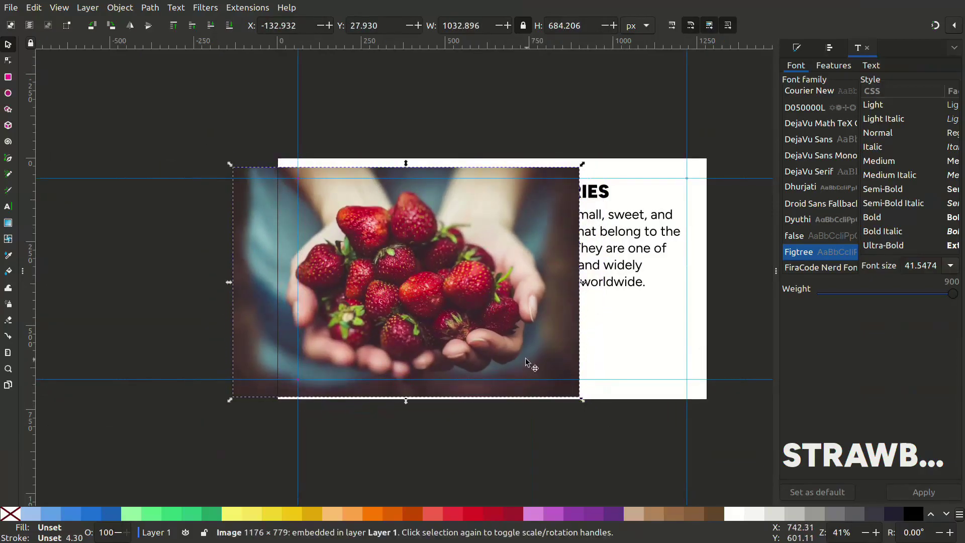
drag(530, 366, 503, 351)
Reduce the photo's opacity to 55% and shift it slightly left so the strawberries sit over the red rectangle
key(ctrl+shift+f)
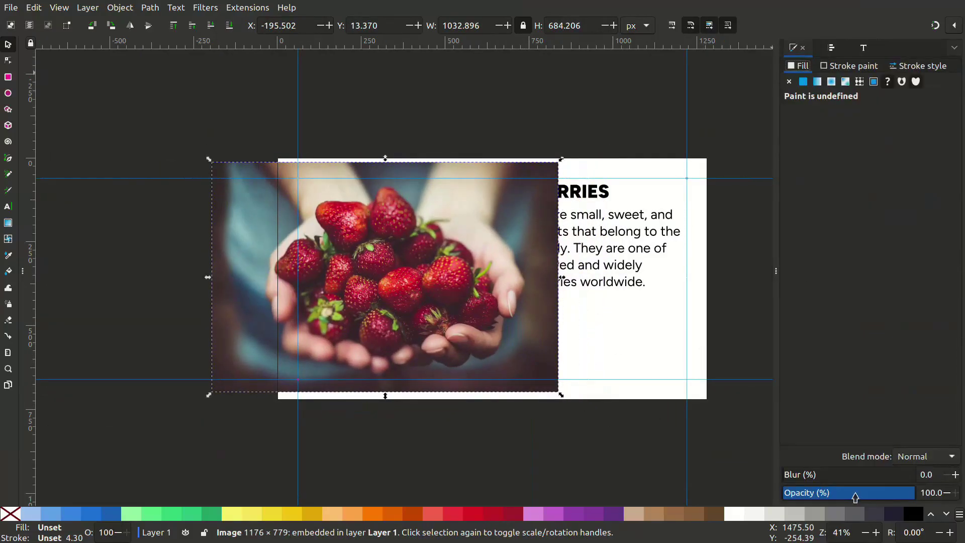
click(851, 499)
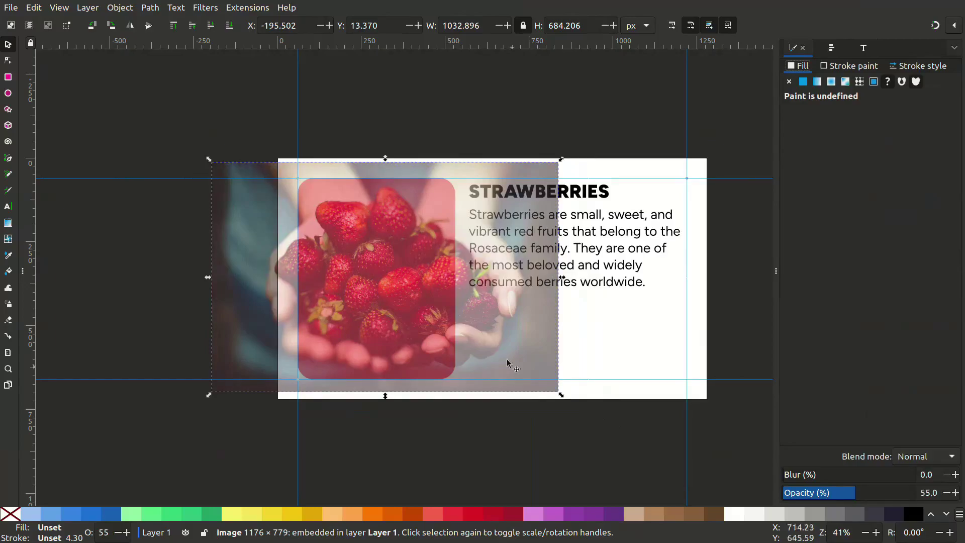
drag(509, 364, 499, 364)
Lower the photo in the stacking order until it lies beneath the red rectangle and both texts
click(210, 26)
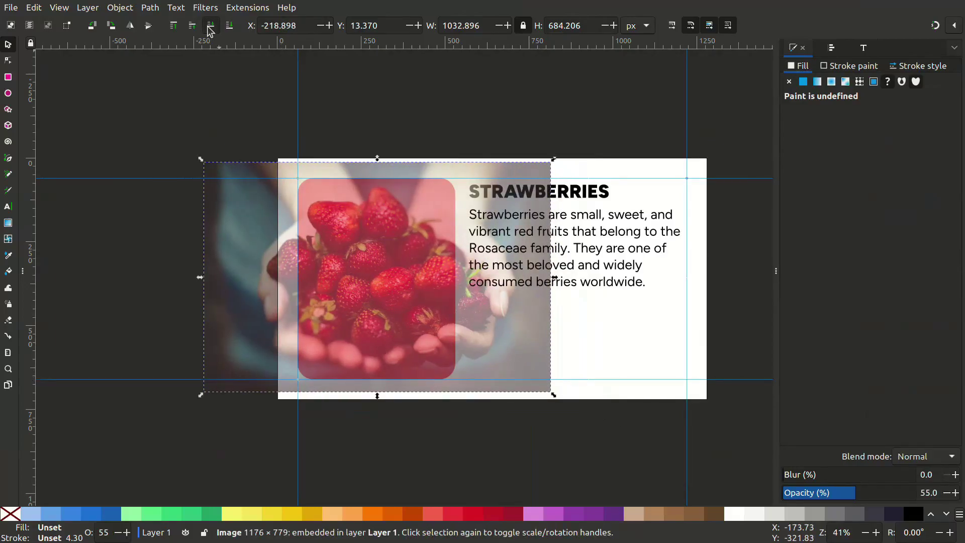
click(211, 25)
click(210, 25)
click(147, 304)
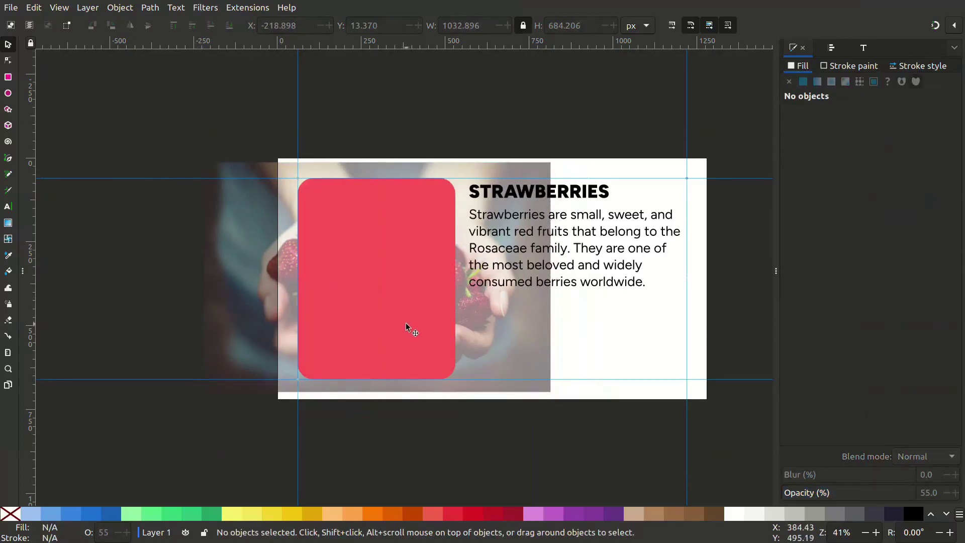
Clip the strawberry photo to the rounded rectangle shape, keeping a copy of the red rectangle on top
click(406, 323)
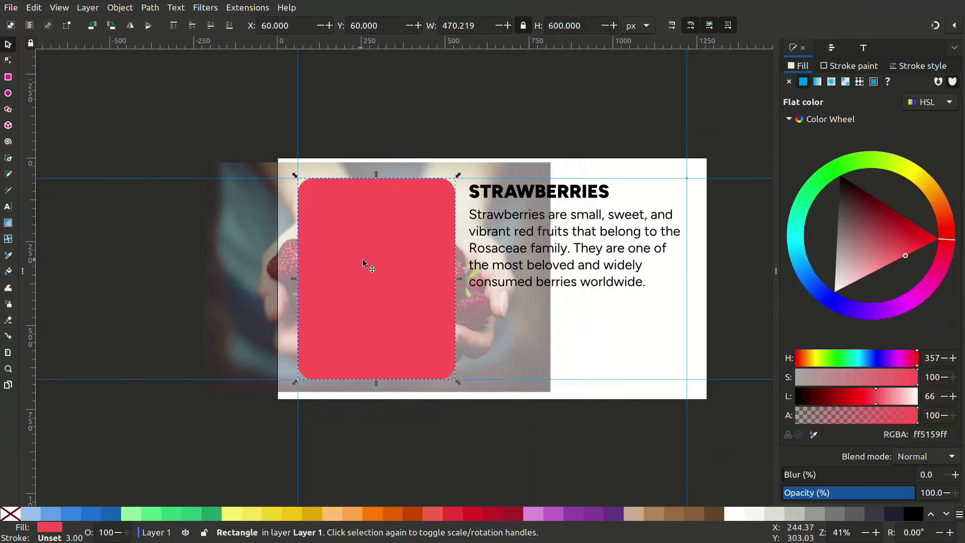
shift+click(510, 355)
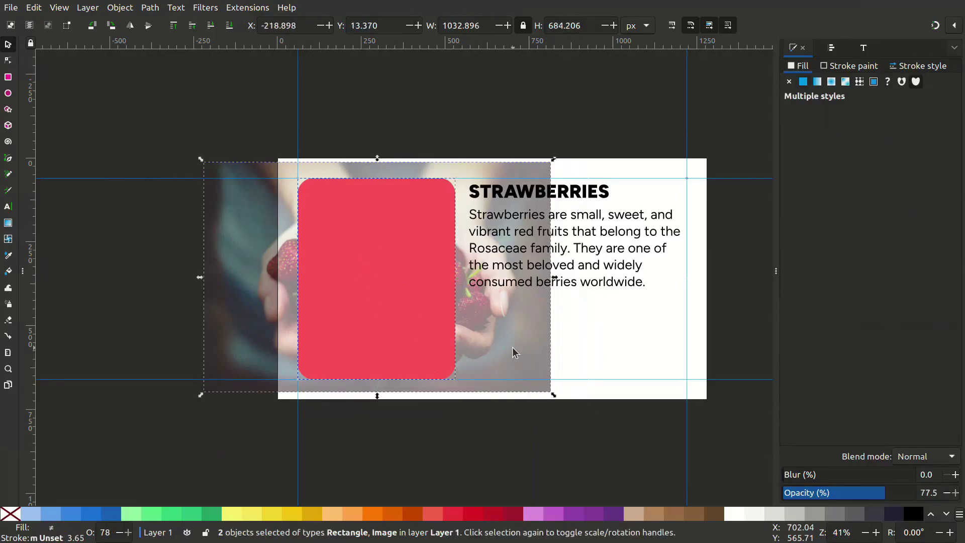
right_click(398, 313)
click(432, 245)
click(525, 353)
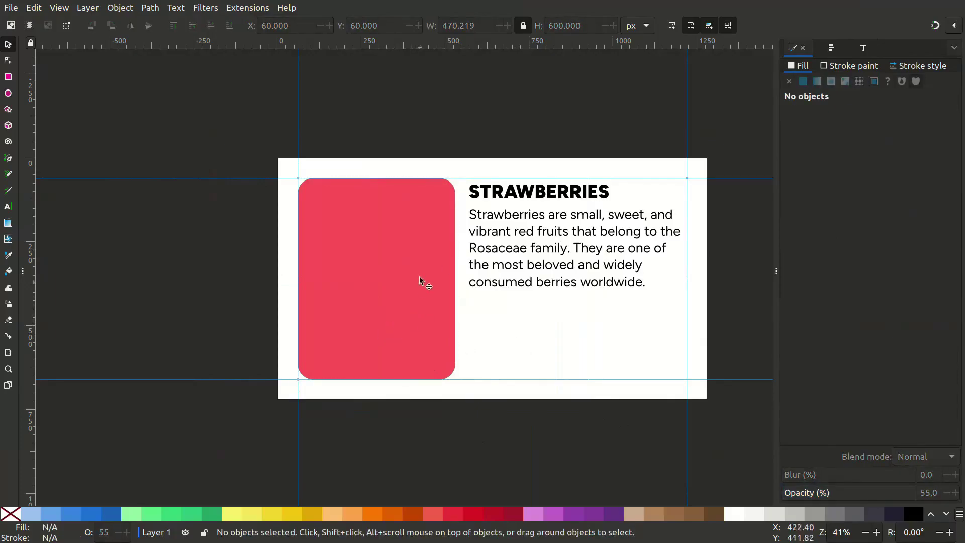
Move the red rectangle aside to check the clipped photo beneath it, and undo the move
drag(421, 261, 249, 337)
click(397, 297)
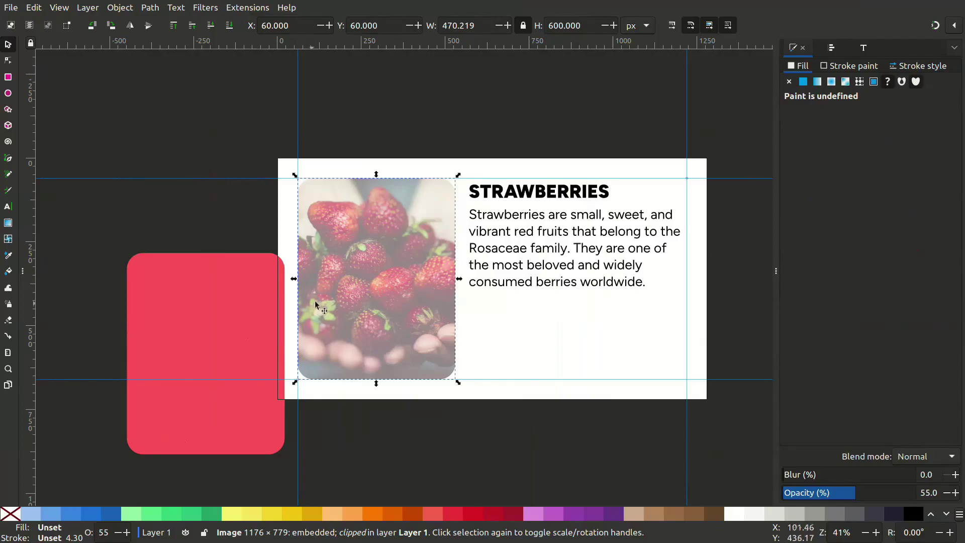
key(ctrl+z)
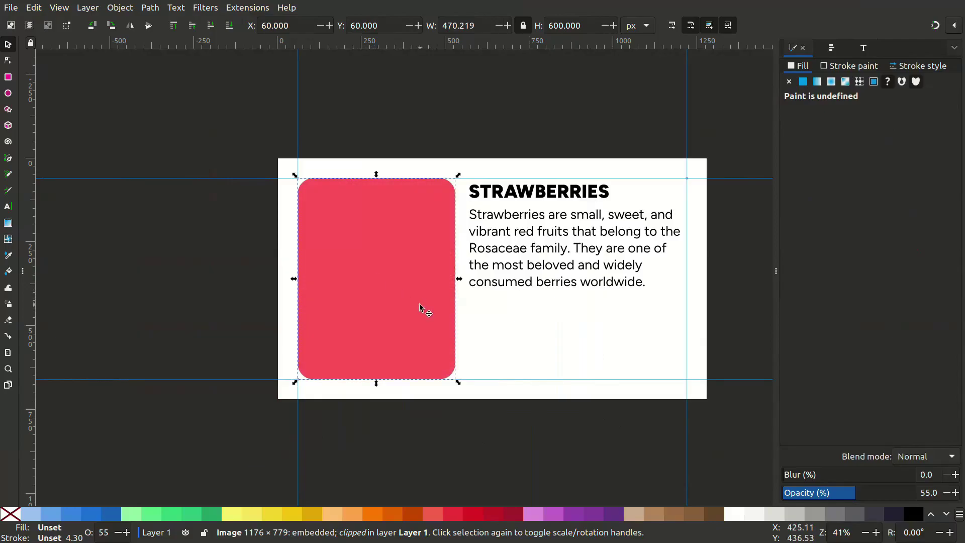
key(Escape)
Reduce the red rectangle's opacity to about 55% so the clipped photo shows through
alt+click(382, 301)
alt+click(382, 301)
click(437, 367)
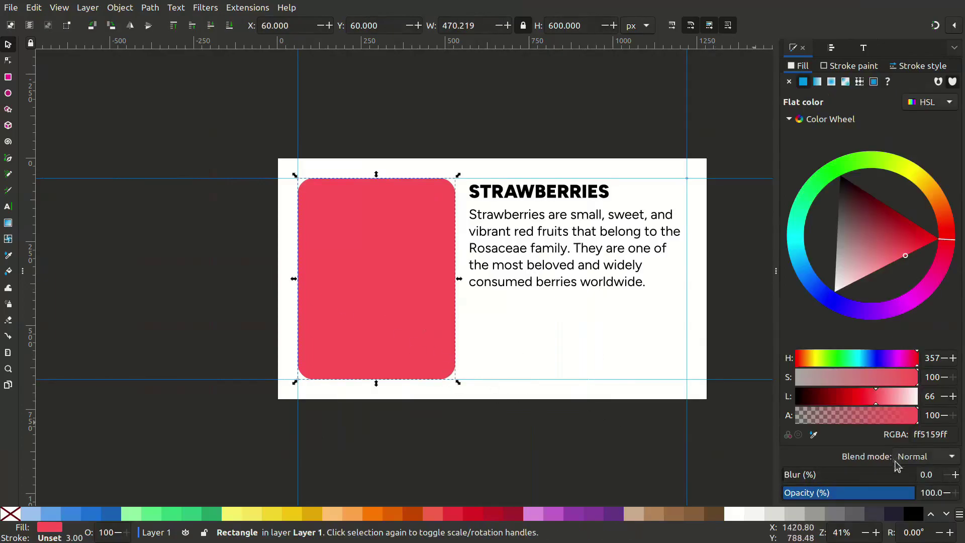
drag(895, 493, 854, 493)
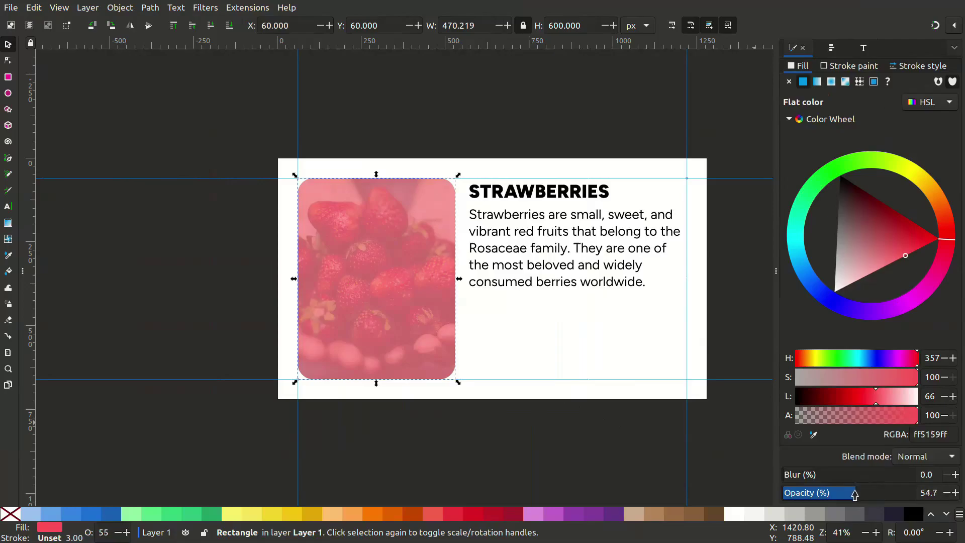
click(488, 464)
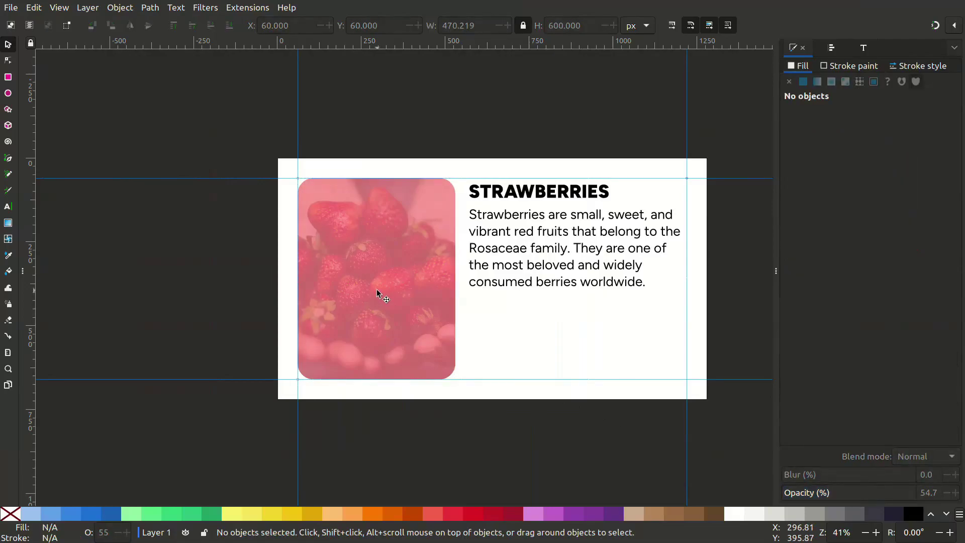
Select the clipped photo beneath the red rectangle and raise its opacity to 100%
key(alt)
alt+click(378, 284)
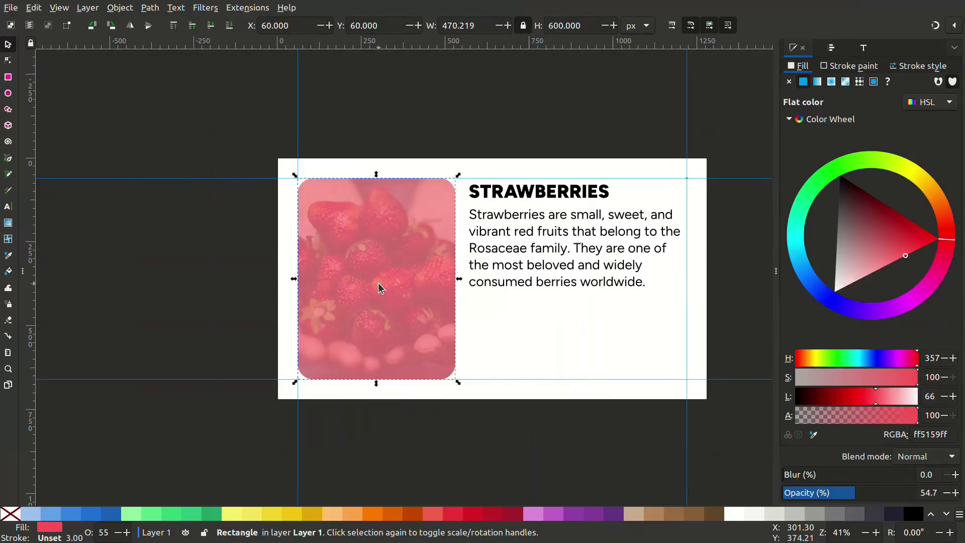
alt+click(378, 288)
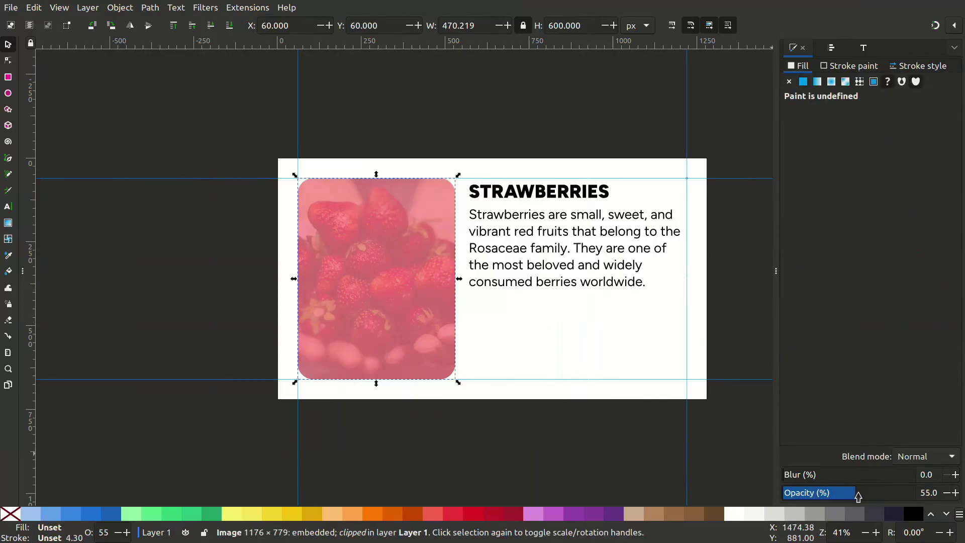
drag(859, 497, 939, 498)
click(421, 494)
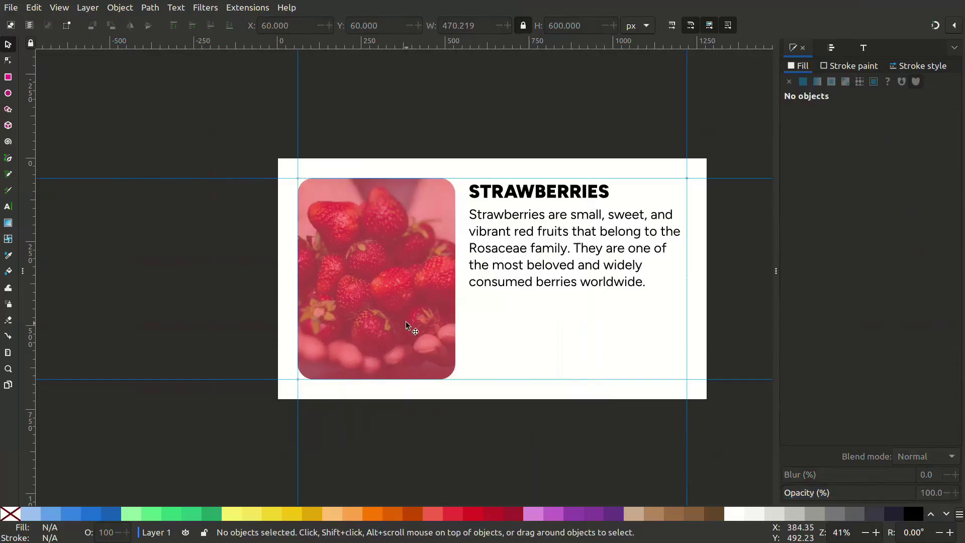
Set the red rectangle's opacity to 52.7% and give it a linear gradient fading from its bottom edge to transparent just above mid-height
click(406, 321)
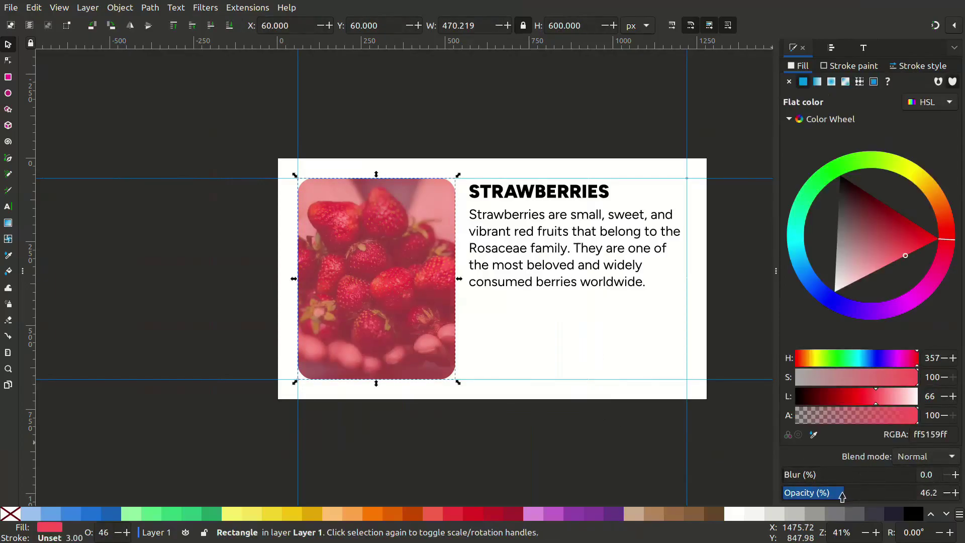
mouse_move(842, 496)
mouse_down()
mouse_move(826, 495)
mouse_move(853, 497)
mouse_up()
click(818, 82)
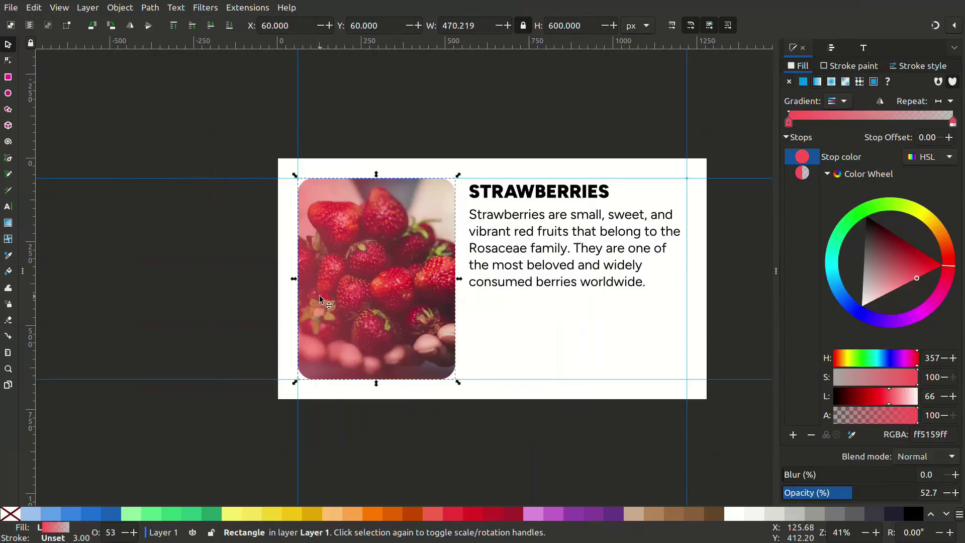
key(g)
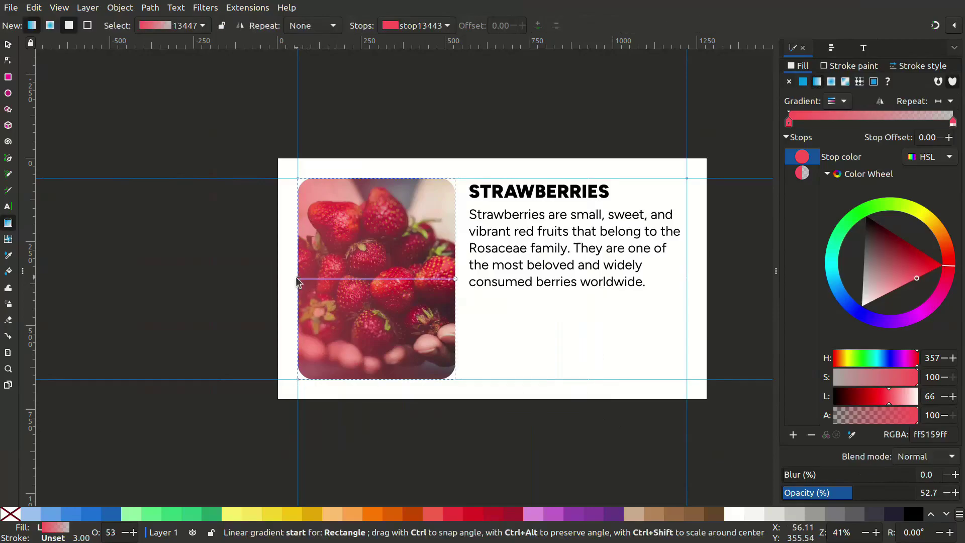
drag(298, 279, 356, 381)
drag(456, 278, 358, 263)
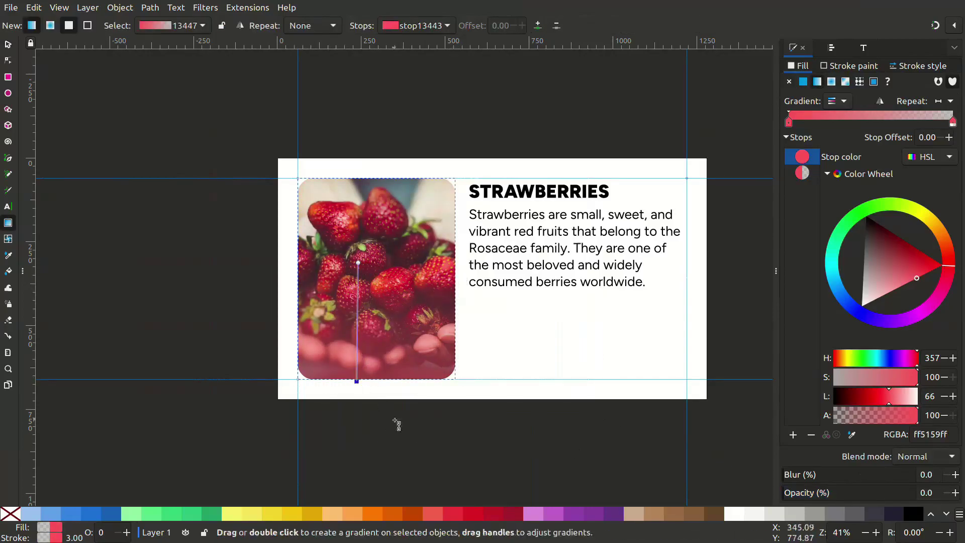
Raise the red overlay's opacity to 100% and change its gradient's solid stop to the deeper red ff1823ff
key(s)
drag(415, 364, 438, 425)
key(ctrl+z)
drag(863, 500, 917, 498)
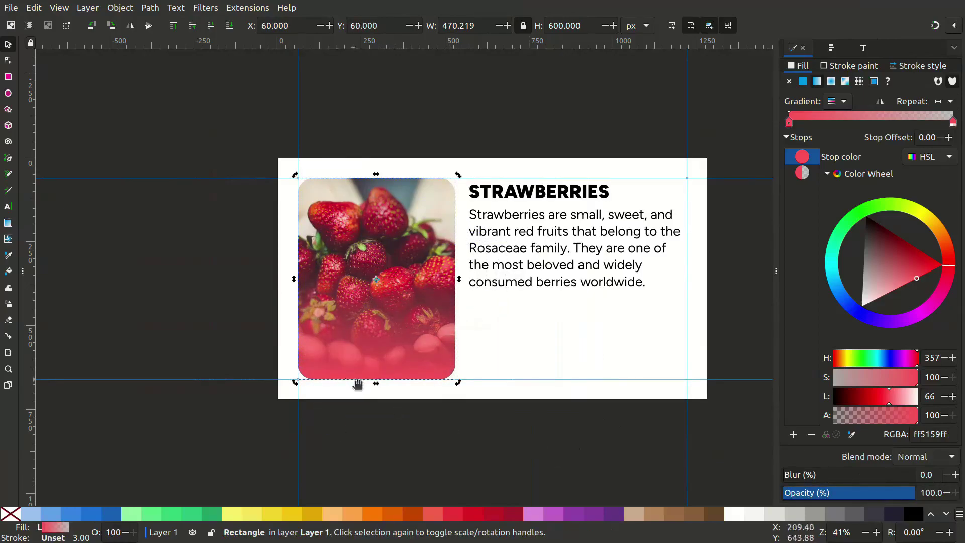
drag(948, 288, 935, 271)
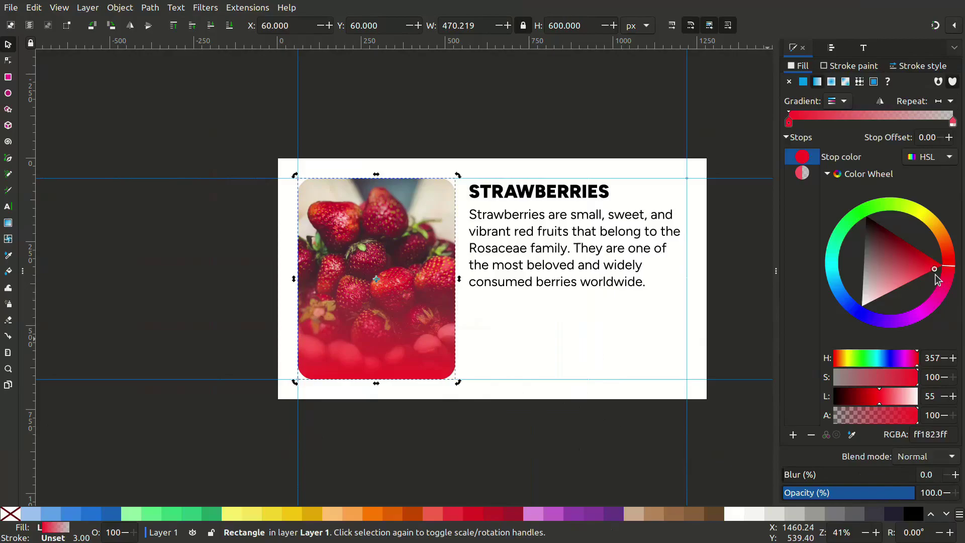
key(Escape)
Duplicate the STRAWBERRIES title, place the copy over the lower edge of the photo and colour it white
click(520, 194)
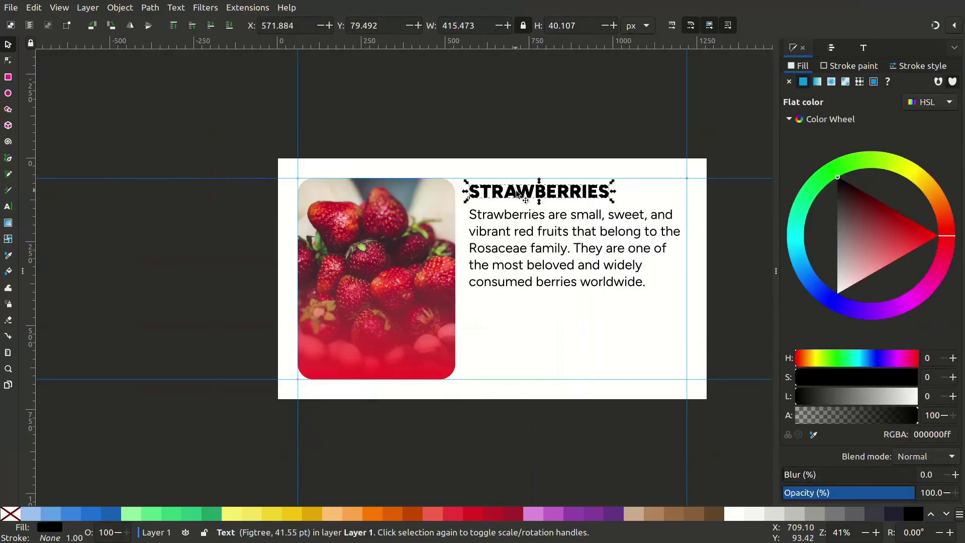
key(ctrl+d)
drag(529, 193, 363, 366)
Change the white title copy to "Strawberries" and scale it down to about 206 px wide near the photo's lower-left corner
triple_click(407, 364)
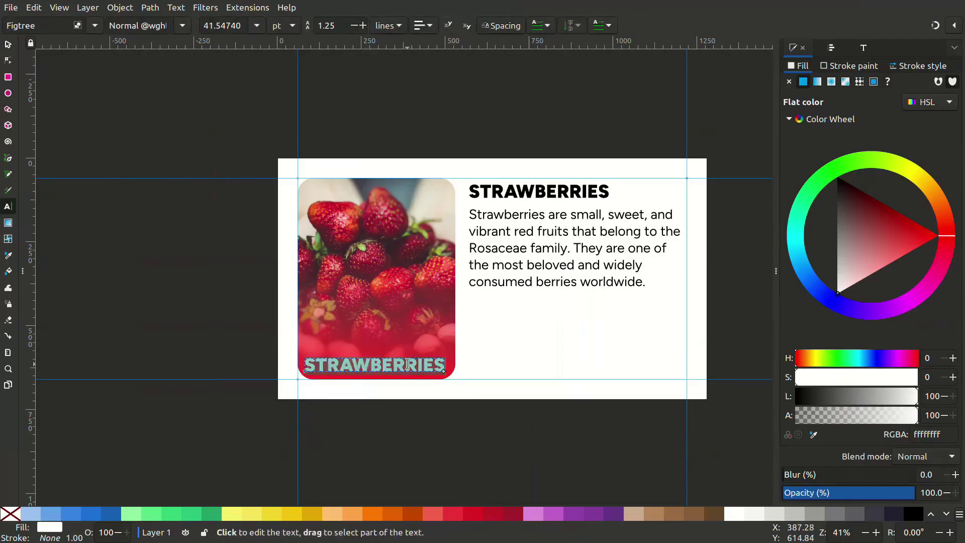
key(Caps_Lock)
text(Strawberries)
key(Escape)
key(s)
click(408, 364)
drag(416, 360, 354, 351)
key(Escape)
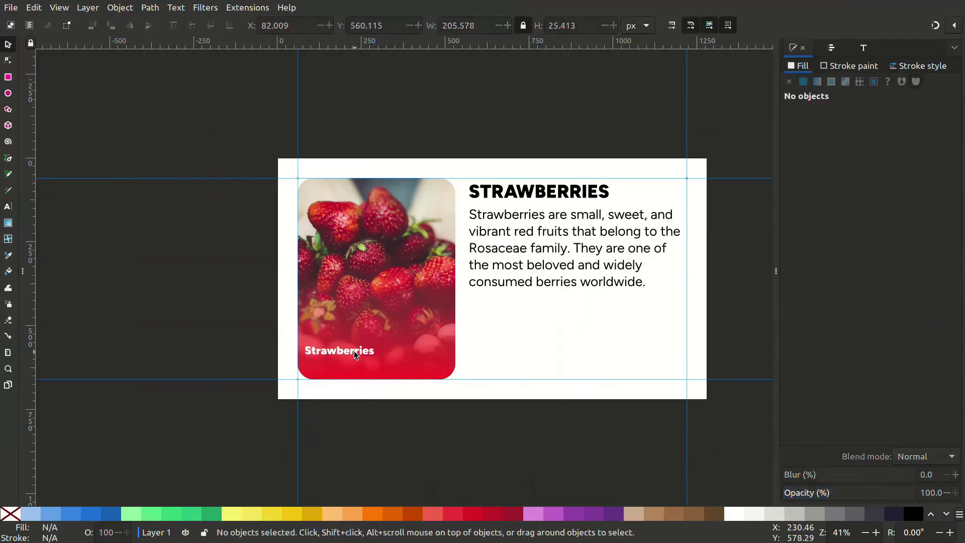
Place a copy of the body paragraph beneath the white caption, scale it to about 14.26 pt and widen its frame nearly to the photo's right edge
click(535, 233)
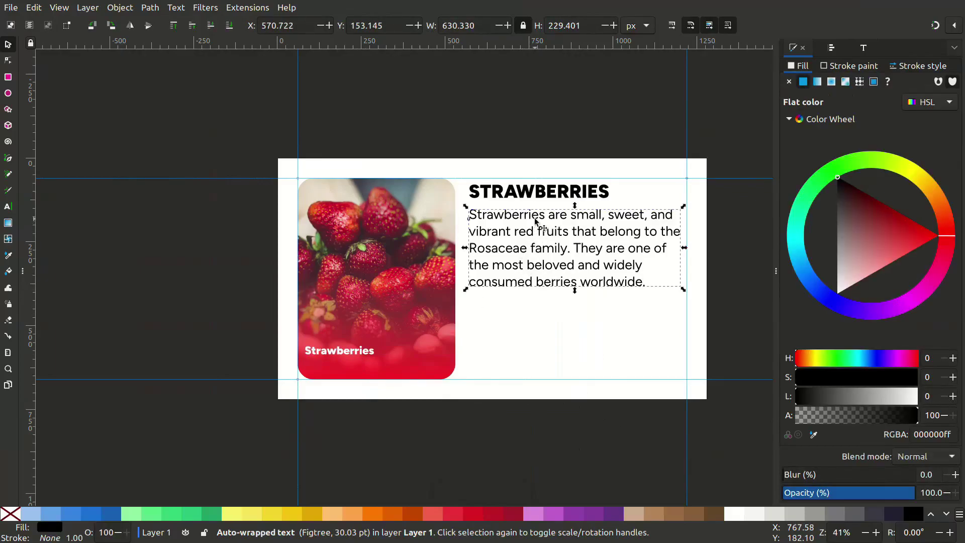
drag(537, 223, 372, 372)
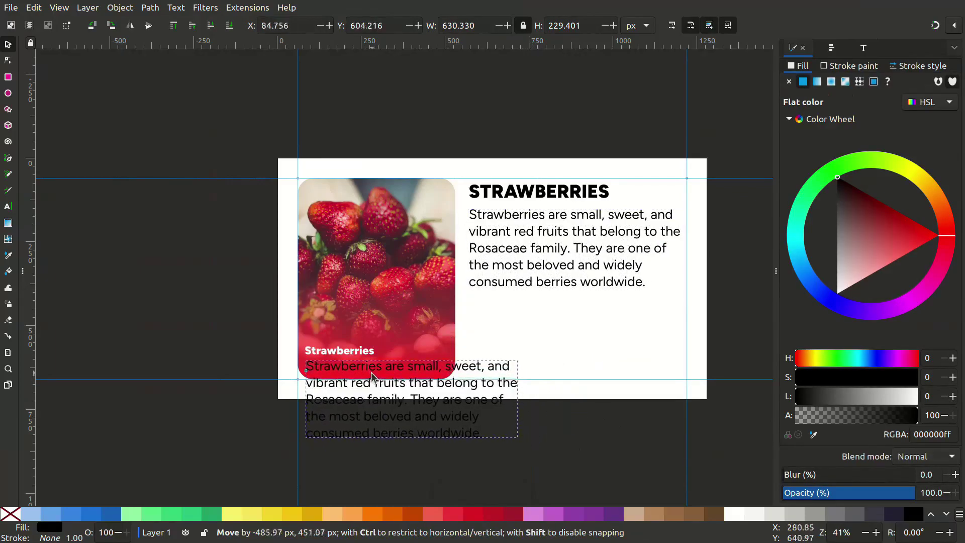
drag(520, 440, 452, 398)
double_click(393, 375)
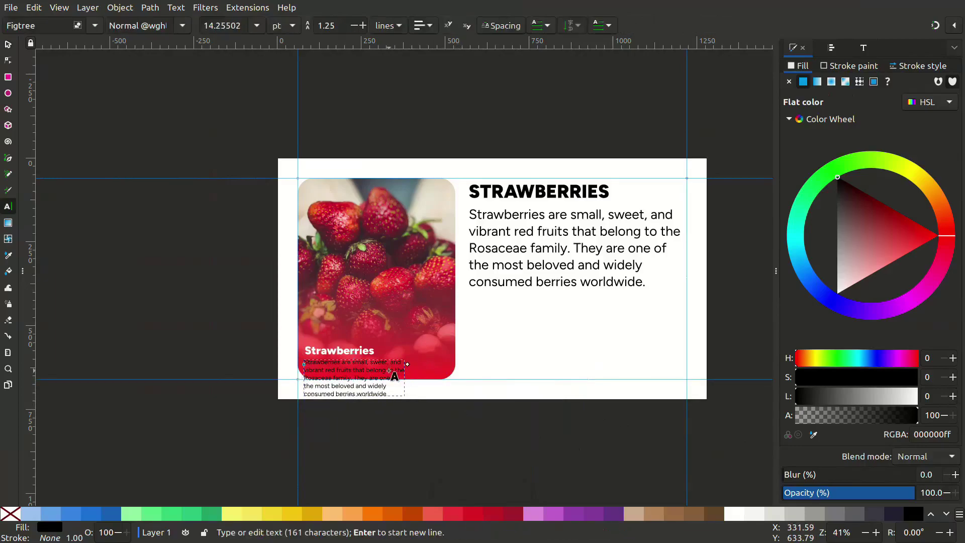
drag(408, 364, 448, 369)
key(Escape)
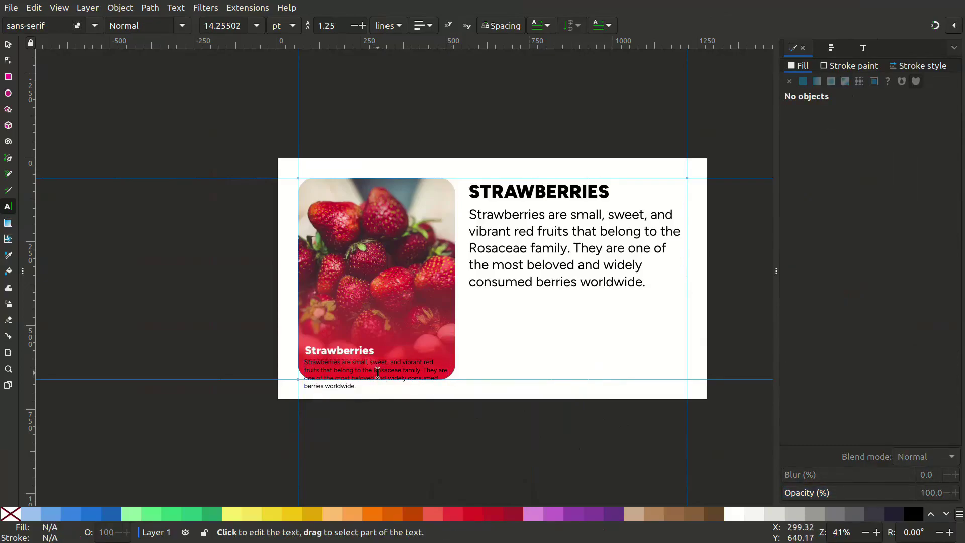
Colour the small paragraph on the photo white and replace its text with "Holding strawberries image from Unsplash"
key(s)
click(378, 373)
click(735, 514)
key(t)
key(ctrl+a)
text(Strawberries holding m)
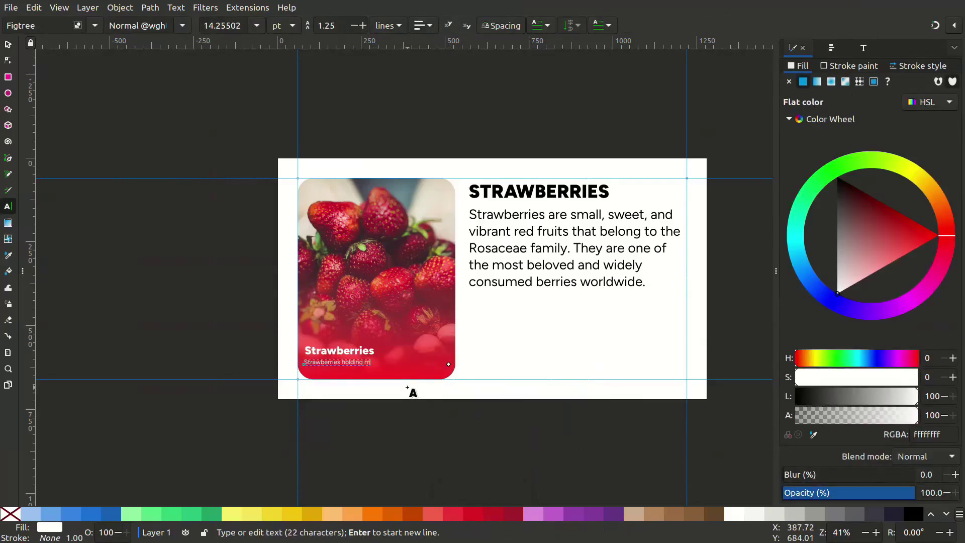
key(BackSpace)
key(BackSpace)
key(BackSpace)
key(BackSpace)
key(BackSpace)
key(BackSpace)
key(BackSpace)
key(BackSpace)
key(BackSpace)
key(BackSpace)
key(BackSpace)
key(BackSpace)
key(BackSpace)
key(BackSpace)
key(BackSpace)
key(BackSpace)
key(BackSpace)
key(BackSpace)
key(BackSpace)
key(BackSpace)
text(nsplash)
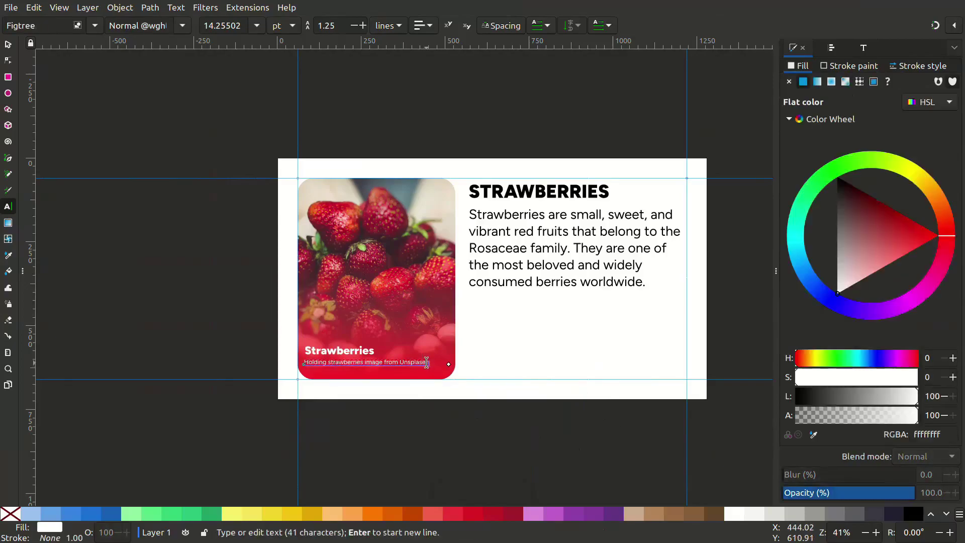
Enlarge the image credit line slightly, and shift it together with the white caption a little lower on the photo
key(Escape)
key(s)
click(426, 364)
drag(428, 367, 435, 368)
shift+click(352, 353)
drag(352, 361, 352, 366)
click(405, 431)
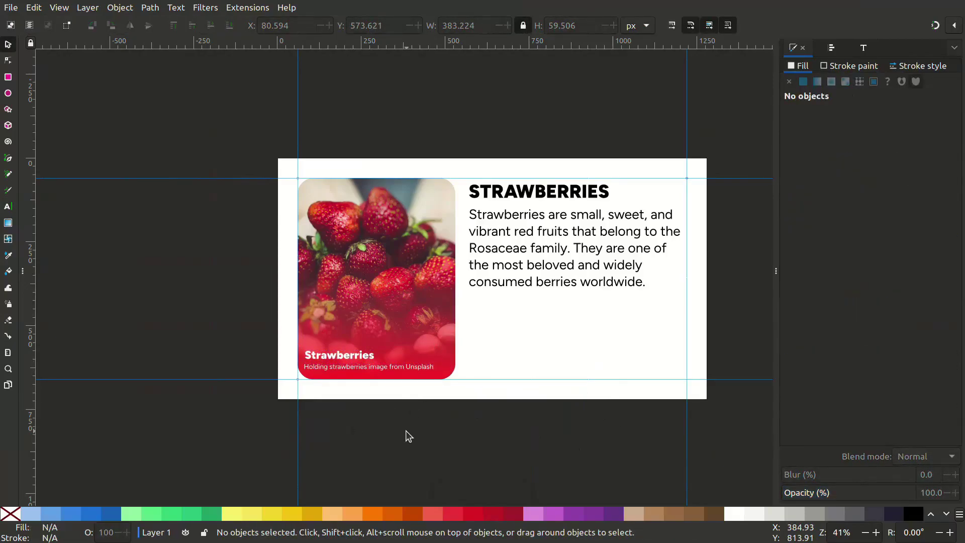
Hide the guides and duplicate the red gradient rectangle over the photo
key(bar)
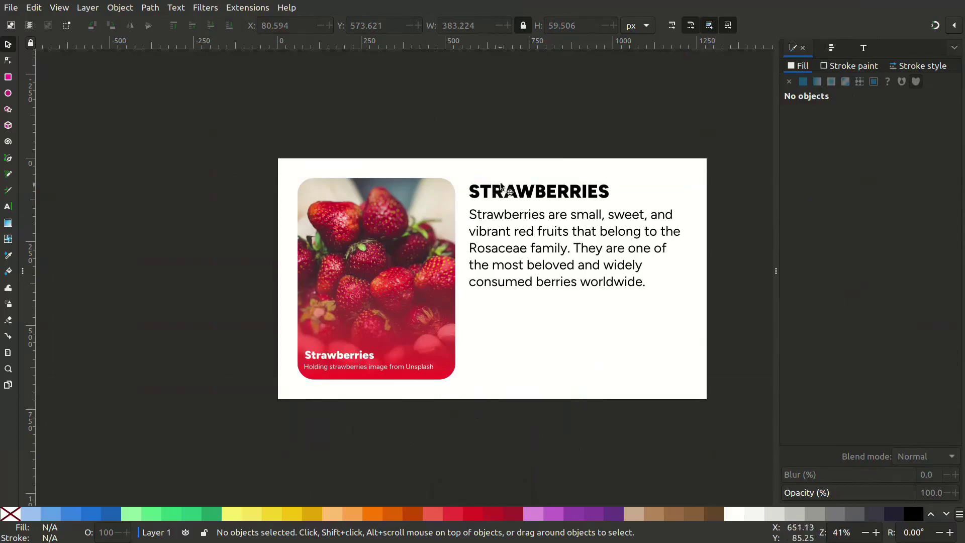
drag(491, 180, 397, 155)
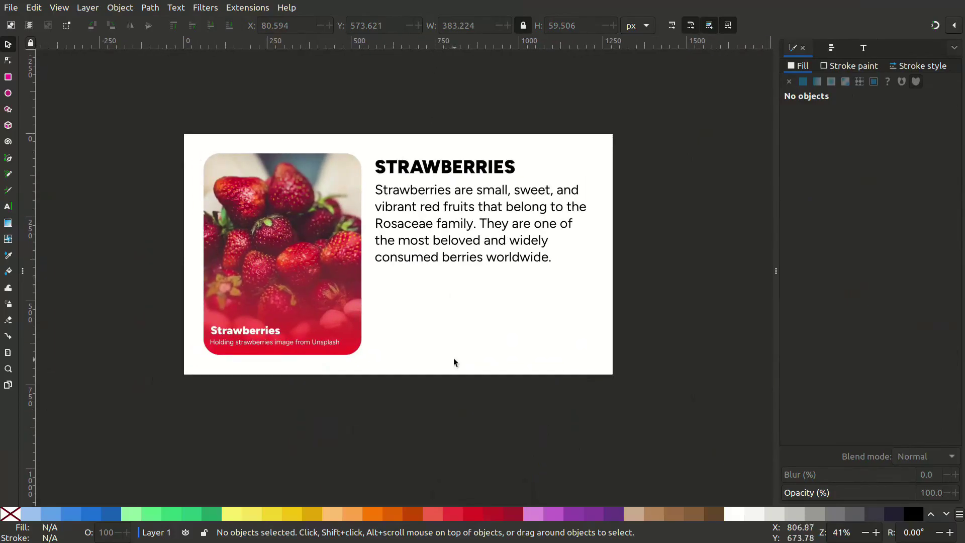
right_click(318, 292)
click(423, 344)
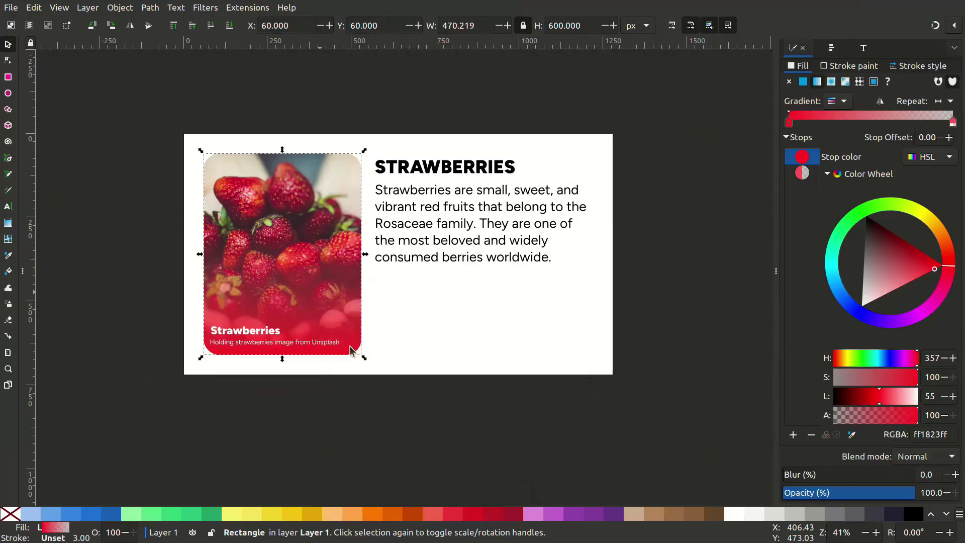
Give the duplicated rectangle a flat black fill and send it behind the photo
click(803, 82)
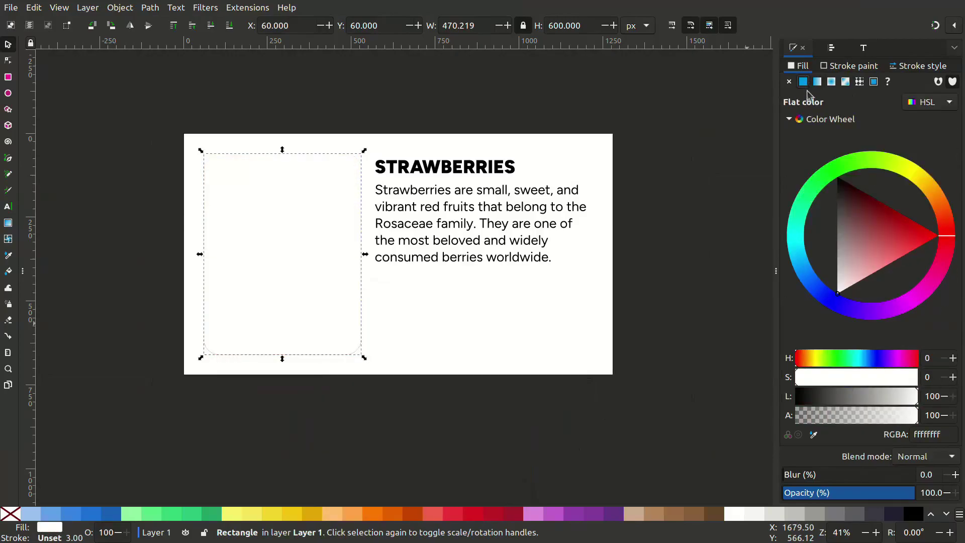
drag(872, 224, 793, 122)
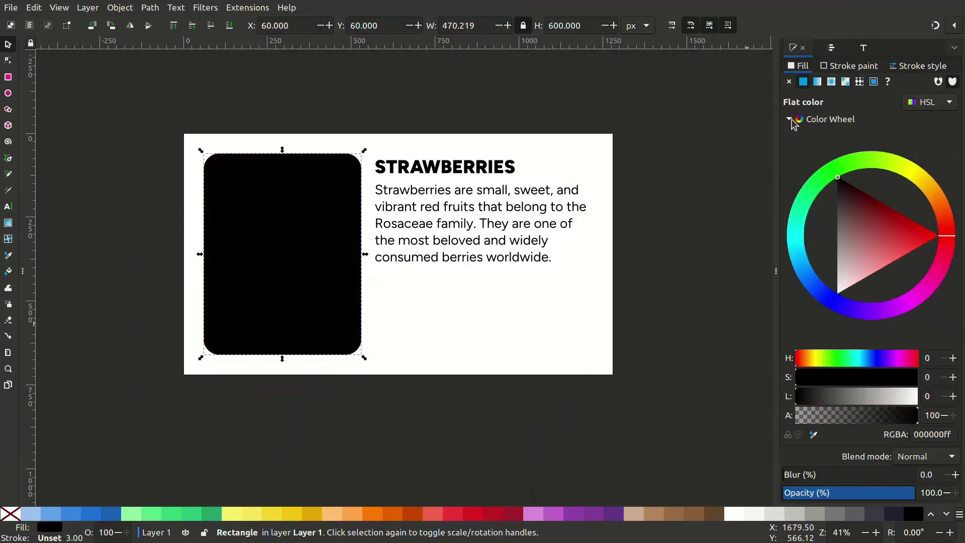
click(228, 29)
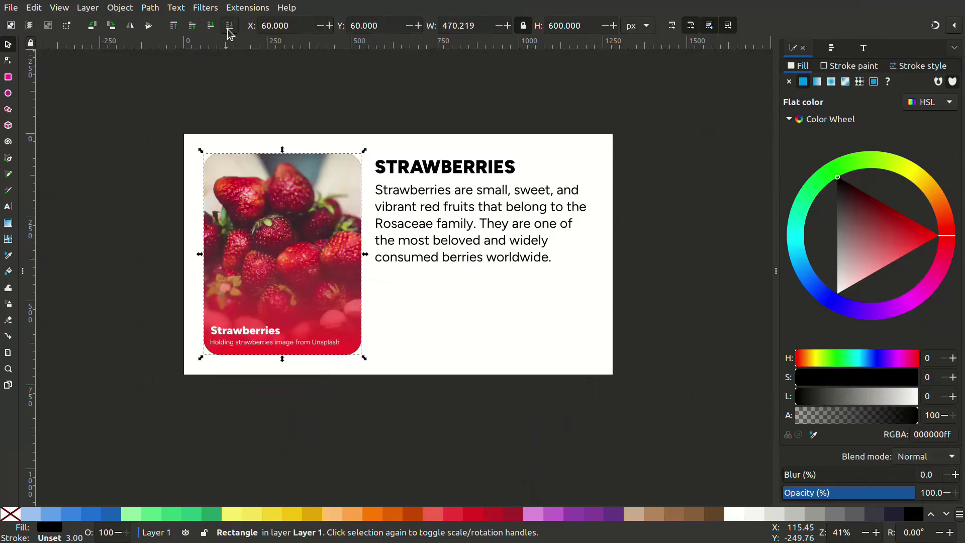
Blur the black rectangle by 17.5% and adjust its top and bottom edges so the shadow sits slightly lower, about 636 px high
drag(787, 472, 807, 475)
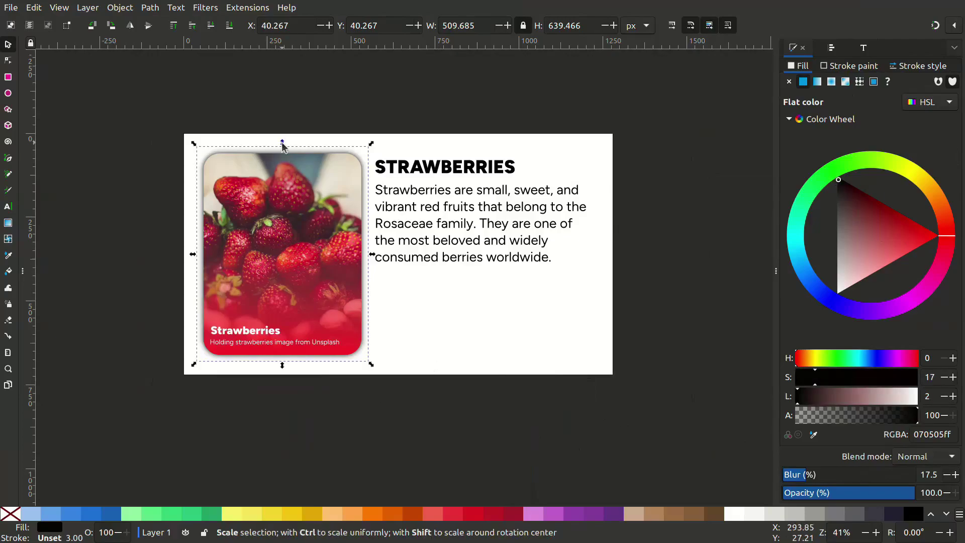
drag(282, 145, 282, 147)
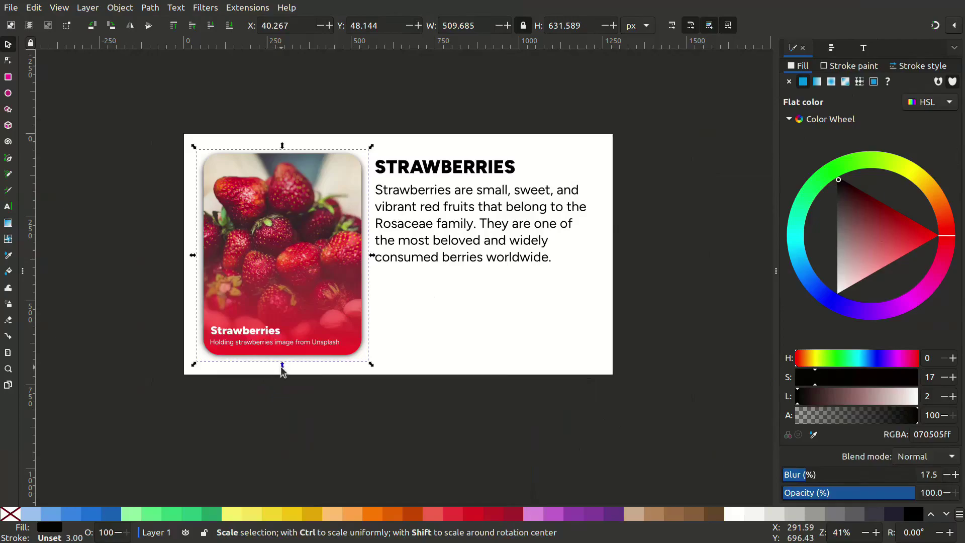
drag(281, 370, 281, 371)
Reduce the shadow's opacity to 66.7% and change its colour to a dark red
drag(886, 494, 858, 494)
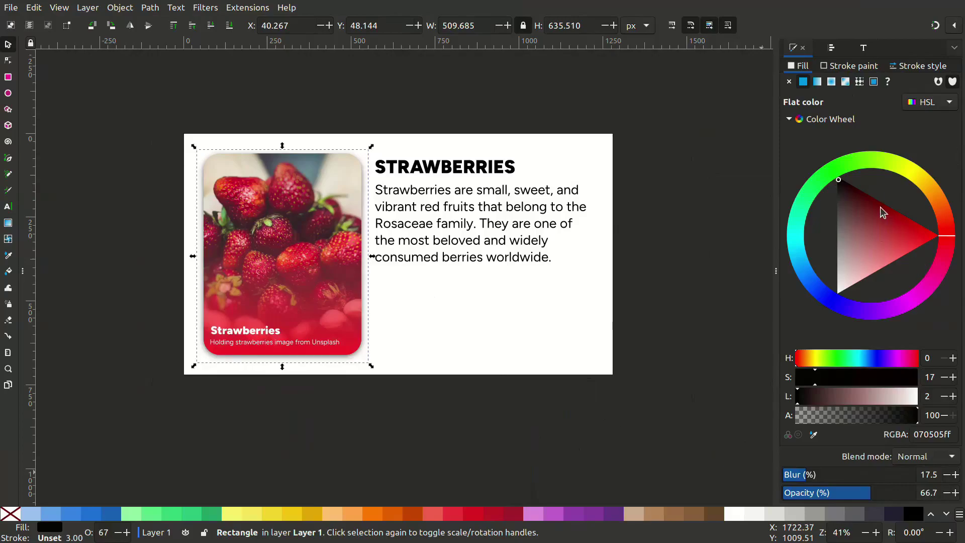
drag(880, 208, 920, 227)
click(108, 352)
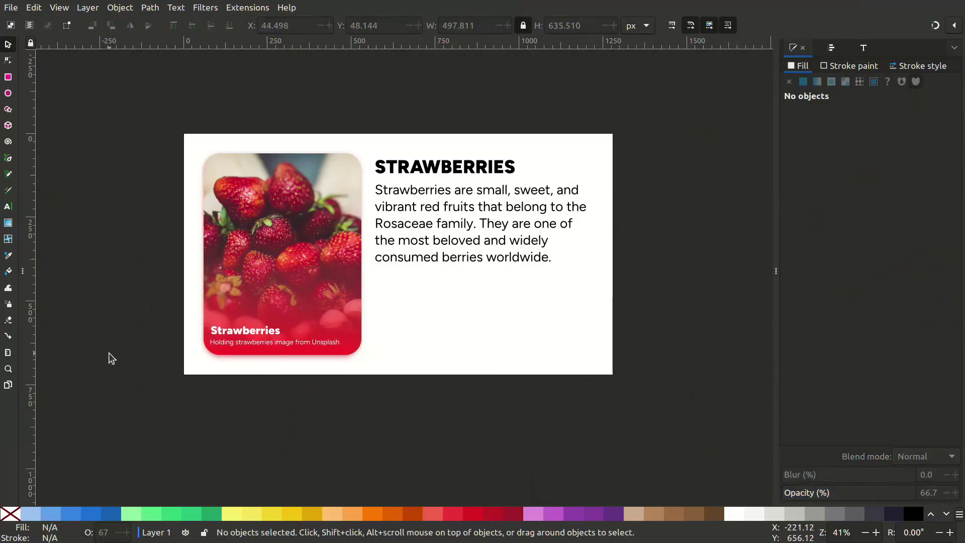
Add a second 720p page and align it directly below the strawberry slide with a small gap between them
click(8, 386)
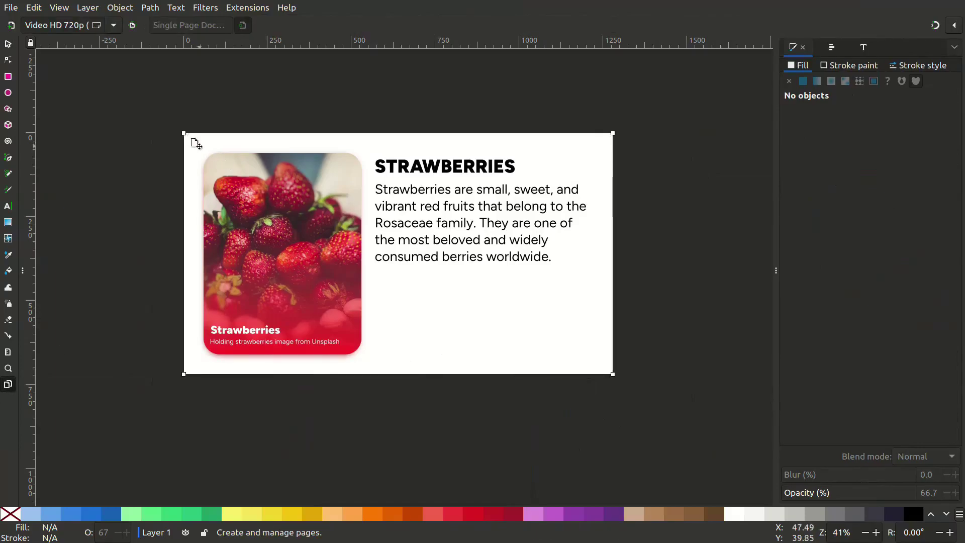
key(ctrl+c)
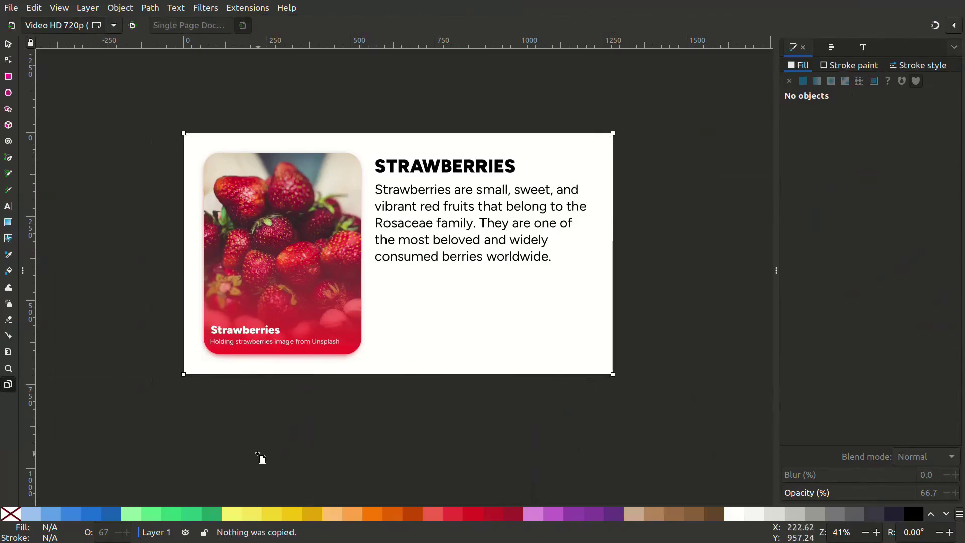
scroll(170, 327, down, 2)
drag(166, 316, 379, 412)
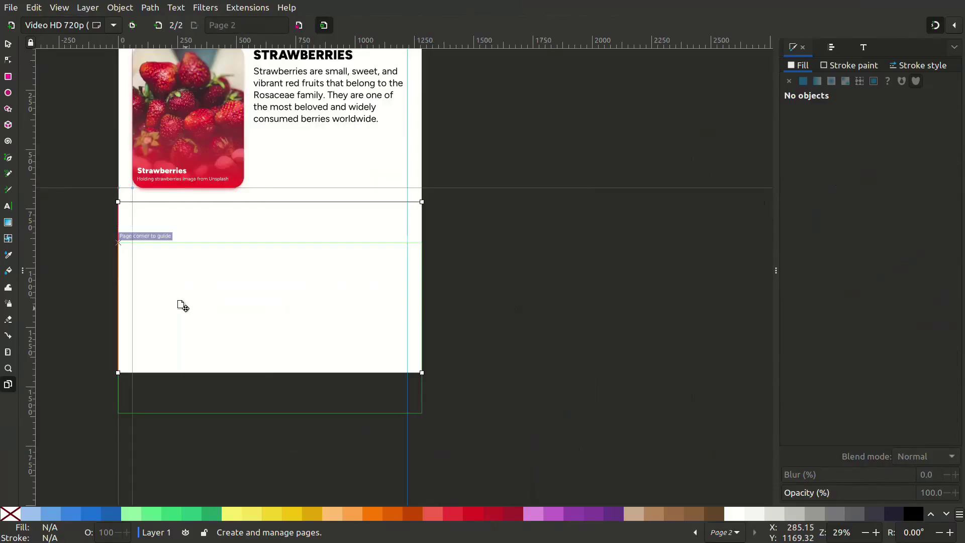
drag(185, 308, 178, 284)
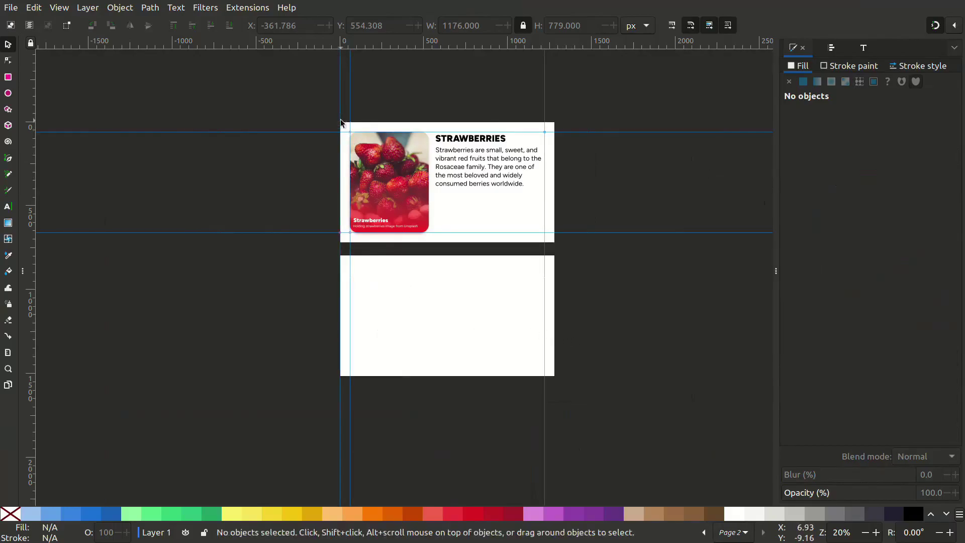
Draw a 60 × 60 px square in the first page's top-left corner and make its corners sharp
click(8, 78)
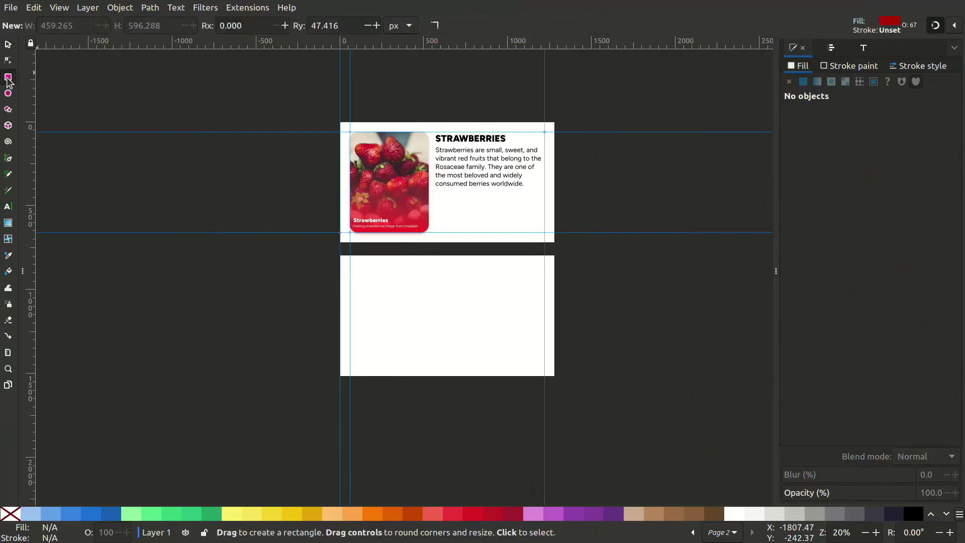
scroll(338, 285, up, 5)
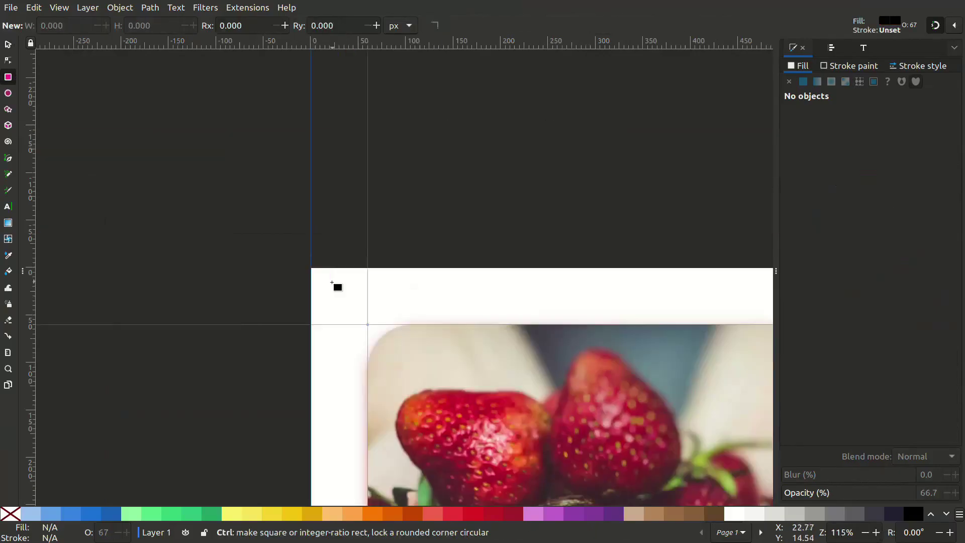
drag(313, 269, 368, 324)
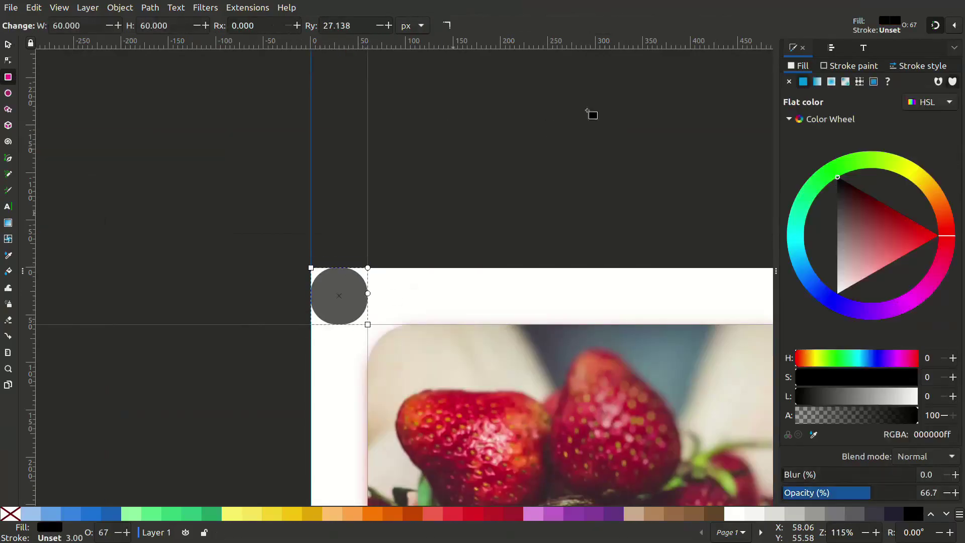
click(448, 26)
scroll(381, 180, down, 3)
key(s)
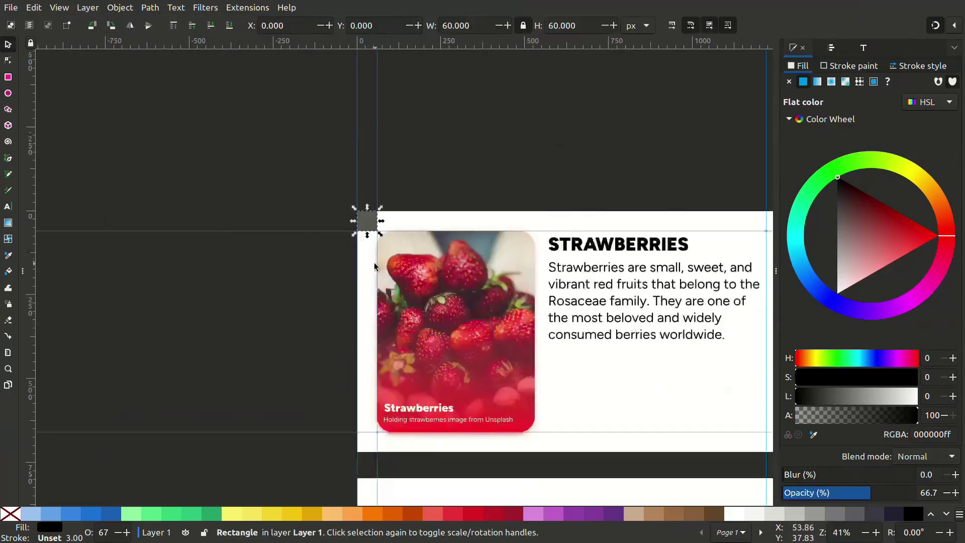
Move the 60 px square to the second page's top-left corner and place a copy in its bottom-right corner
scroll(372, 221, down, 4)
drag(366, 139, 367, 406)
drag(447, 348, 307, 166)
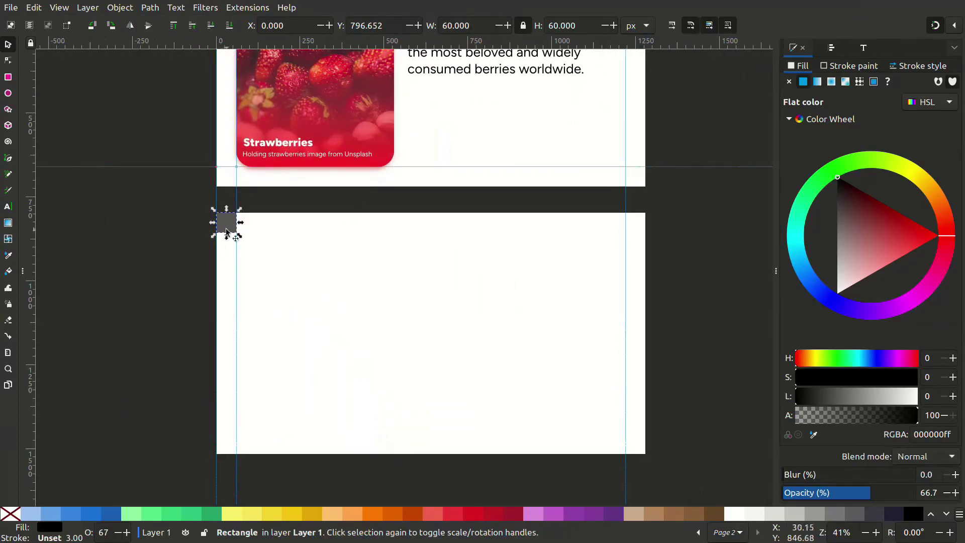
drag(225, 221, 632, 445)
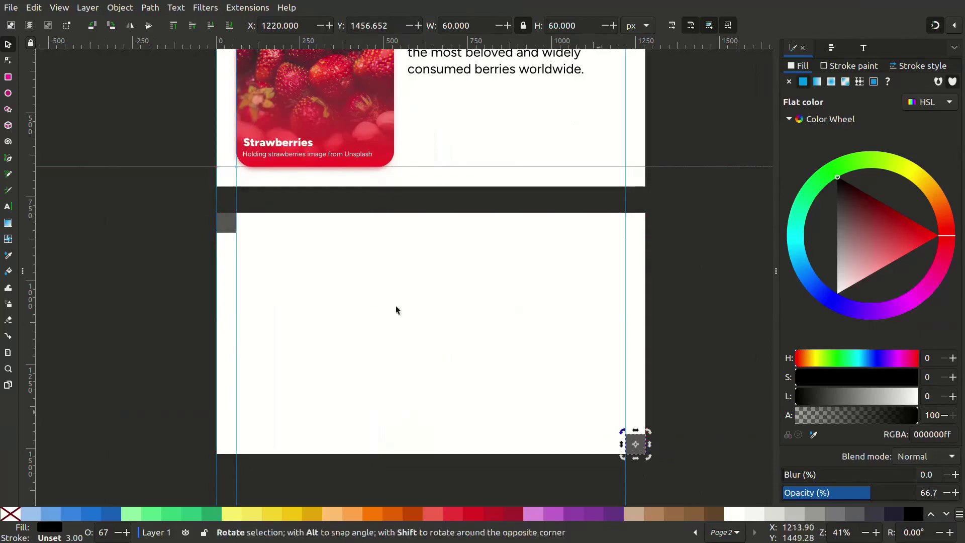
Add horizontal margin guides on the second page at both squares' inner edges and move the squares off the page
drag(342, 46, 231, 242)
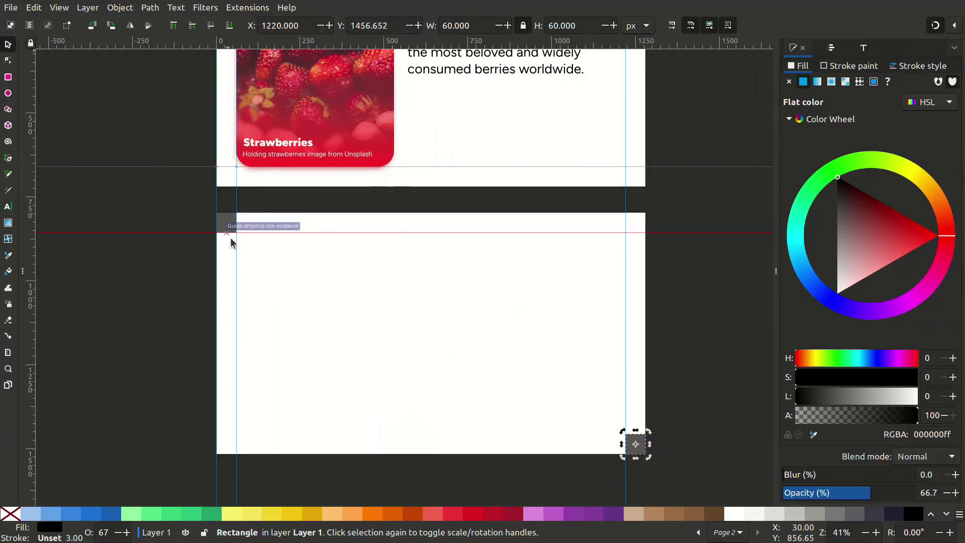
drag(235, 50, 626, 437)
key(Escape)
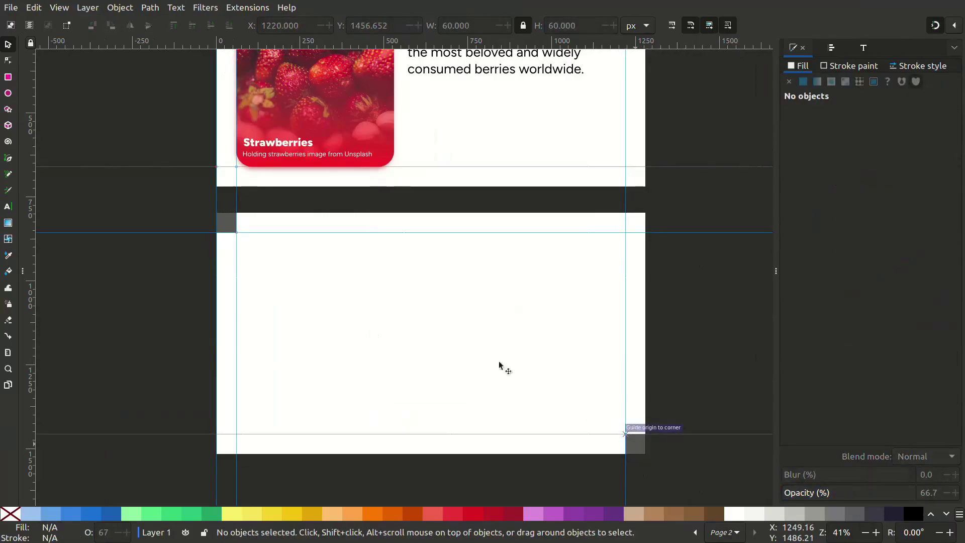
click(636, 444)
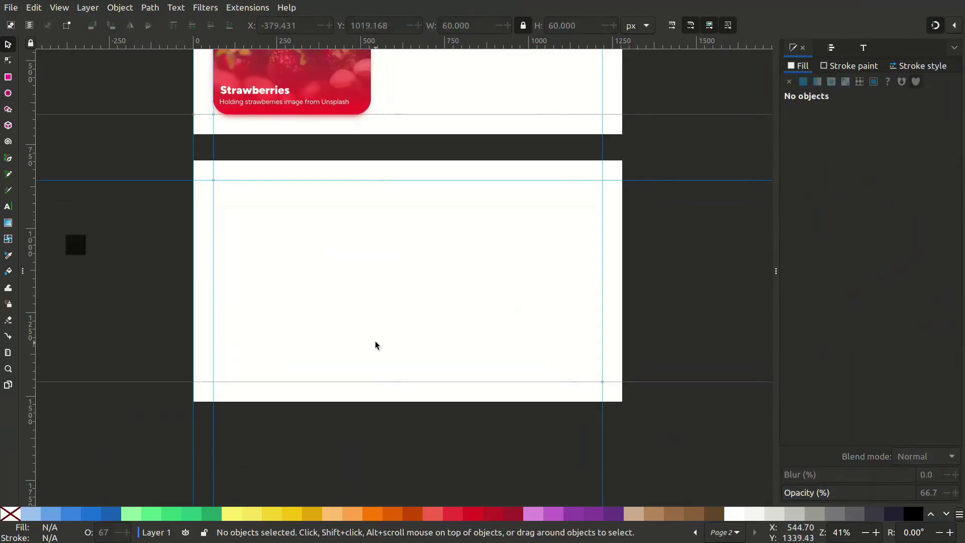
Place a copy of the strawberry card against the second page's right margin guide and paste in the orange-slice photo copied from Unsplash
scroll(370, 314, down, 1)
drag(366, 305, 363, 377)
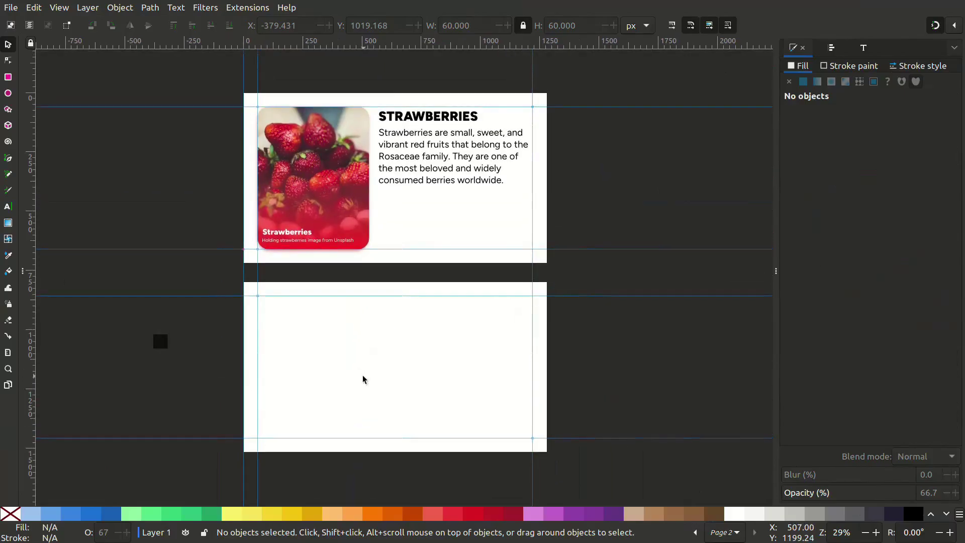
drag(184, 75, 381, 299)
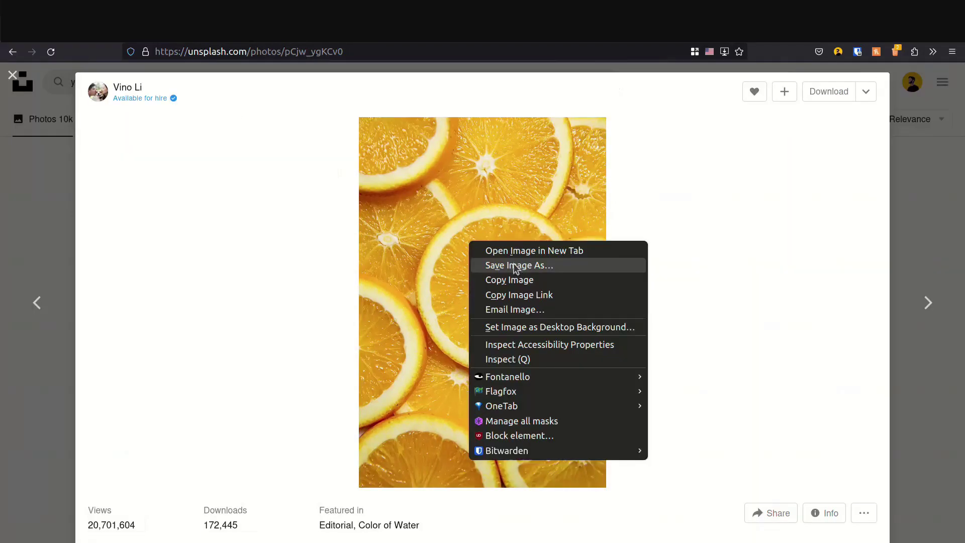
click(506, 273)
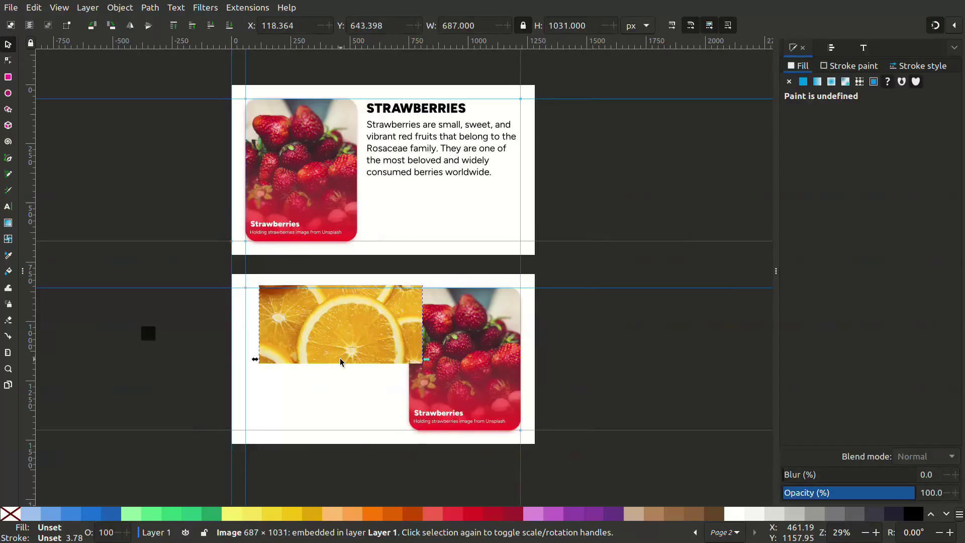
Move the citrus photo clear of the copied card and delete the strawberry photo from that card
drag(354, 359, 249, 269)
click(435, 288)
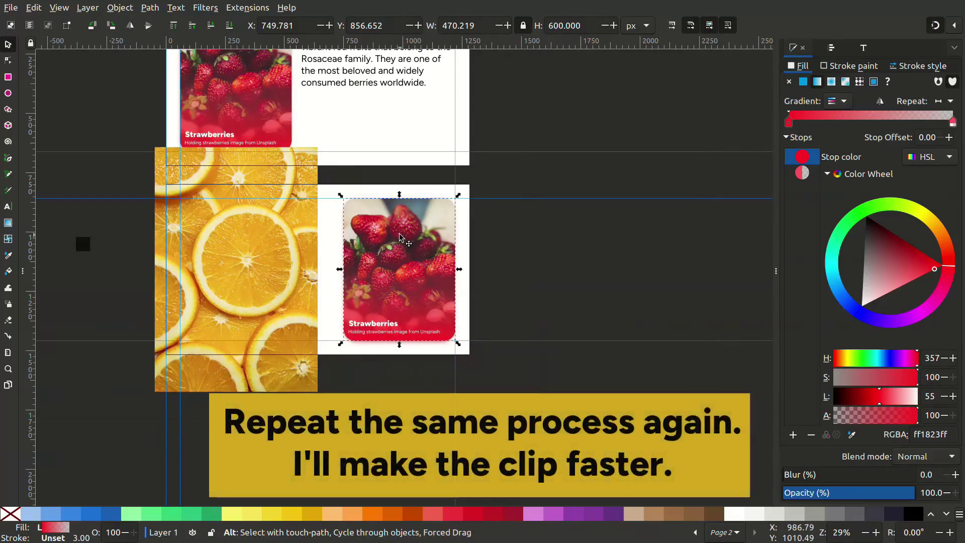
alt+click(400, 236)
key(Delete)
click(399, 297)
drag(397, 325, 478, 328)
scroll(478, 328, up, 1)
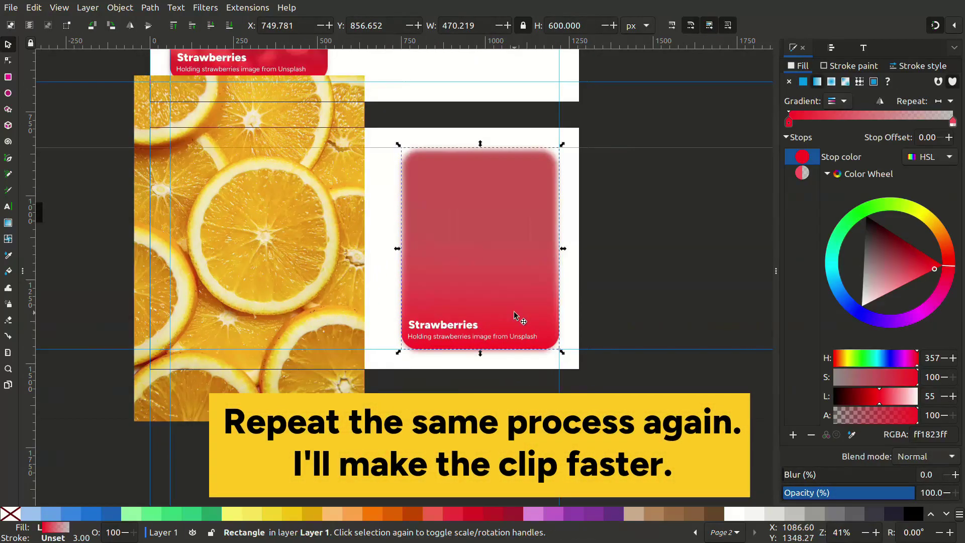
Make a flat black copy of the card's rounded rectangle and position the citrus photo behind it, covering the whole card
key(Home)
click(804, 81)
drag(230, 304, 457, 319)
key(Home)
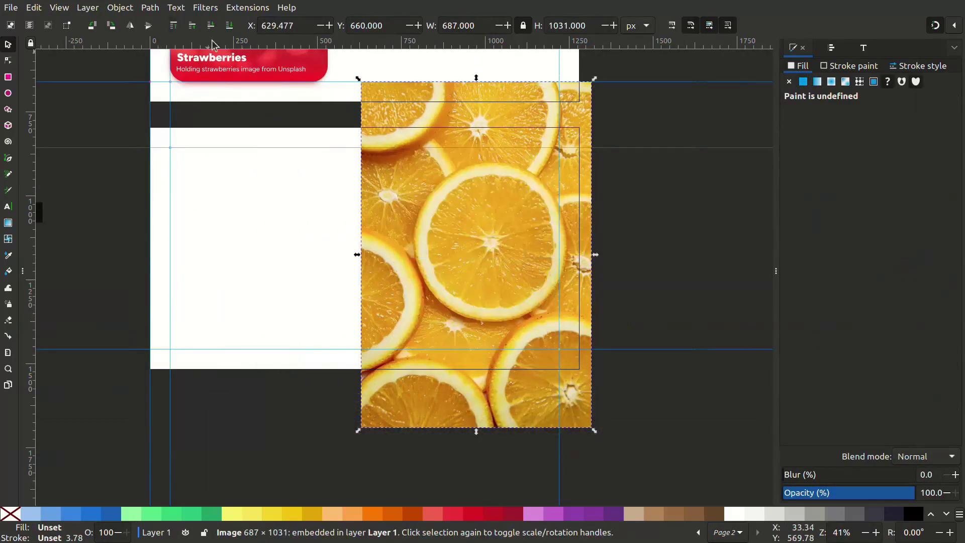
click(212, 28)
click(619, 324)
click(499, 305)
click(498, 440)
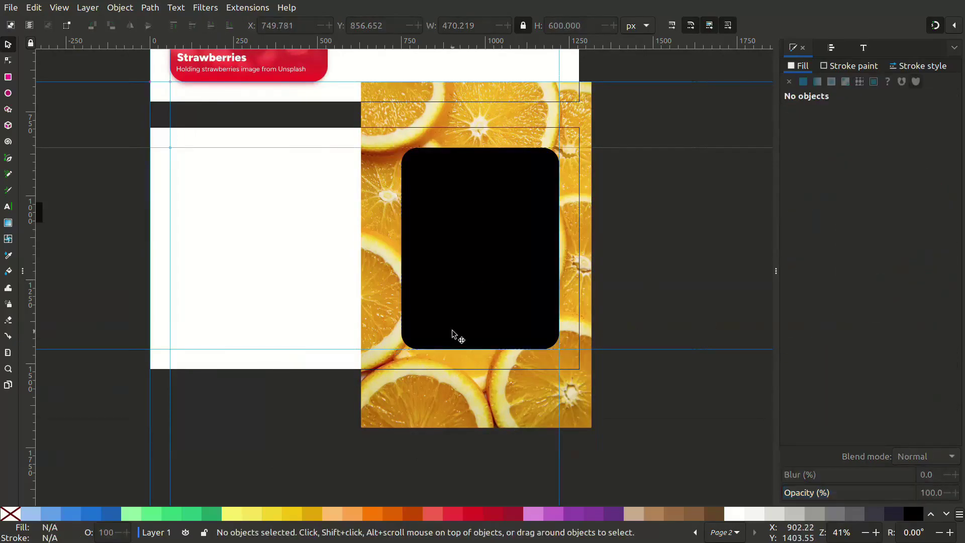
click(468, 251)
key(Escape)
Clip the citrus photo to the black rounded rectangle, keeping it aligned with the card
click(491, 277)
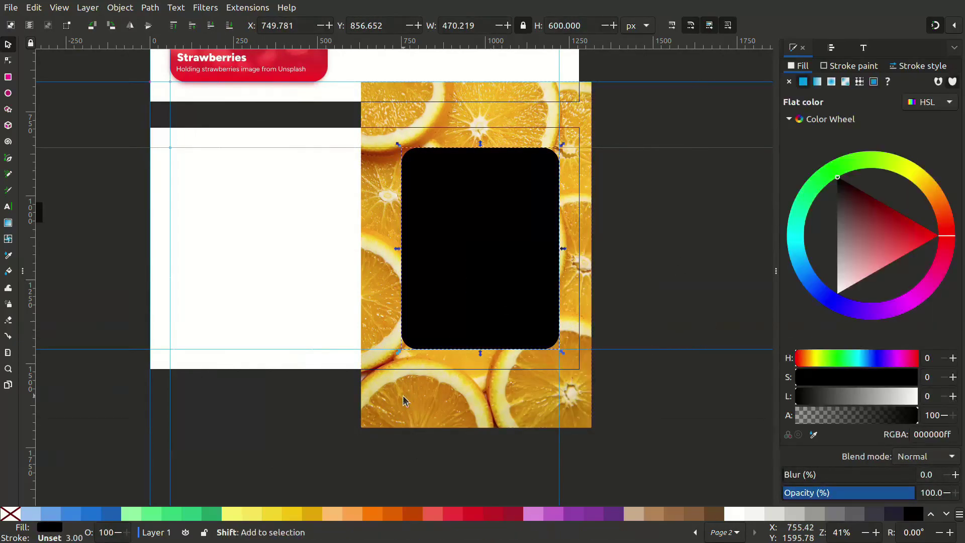
shift+click(405, 401)
right_click(452, 324)
click(483, 255)
click(484, 252)
drag(525, 186, 340, 254)
key(ctrl+z)
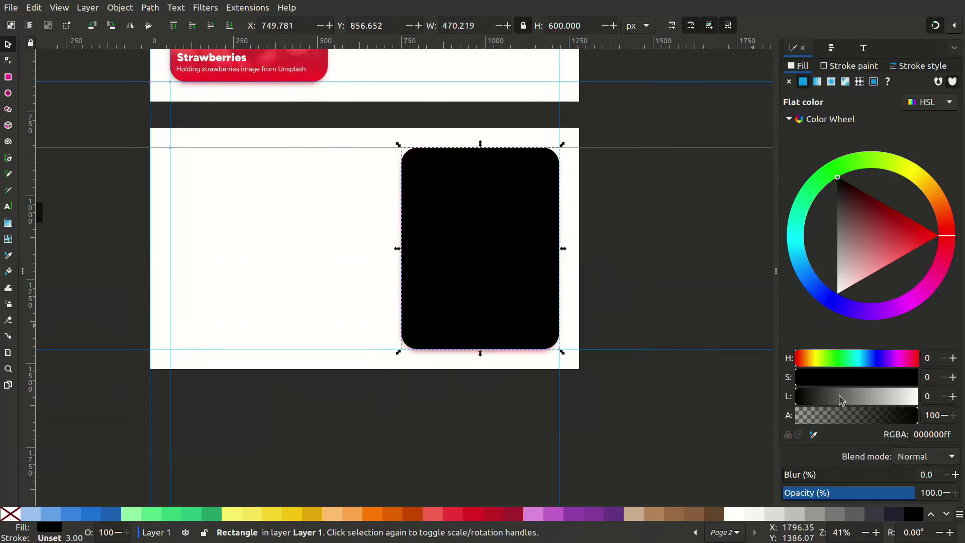
Lower the black overlay rectangle's opacity to 52.1% and give it a yellow linear gradient fading to transparent
drag(877, 494, 852, 494)
click(817, 82)
key(g)
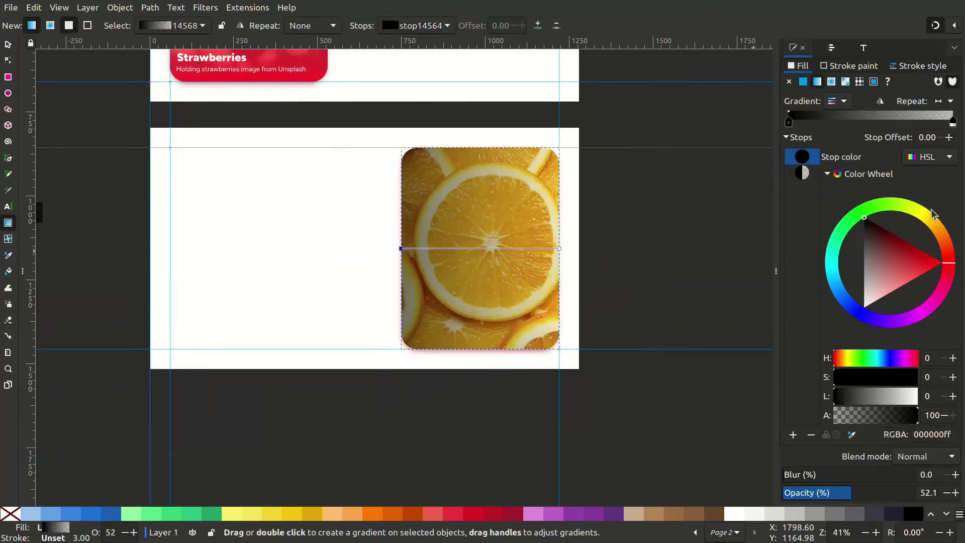
click(932, 215)
click(925, 225)
click(559, 249)
click(940, 262)
click(932, 216)
Run the yellow gradient from near the card's bottom edge up to its middle and set the overlay opacity to 88.6%
drag(402, 249, 473, 339)
drag(559, 249, 480, 249)
click(867, 240)
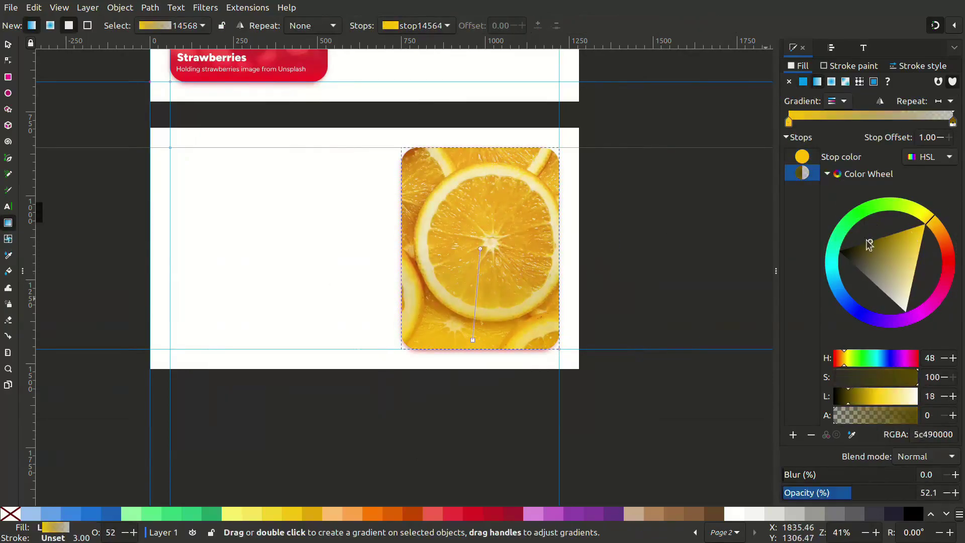
drag(867, 240, 931, 210)
drag(857, 495, 901, 495)
drag(473, 340, 473, 334)
drag(480, 249, 473, 247)
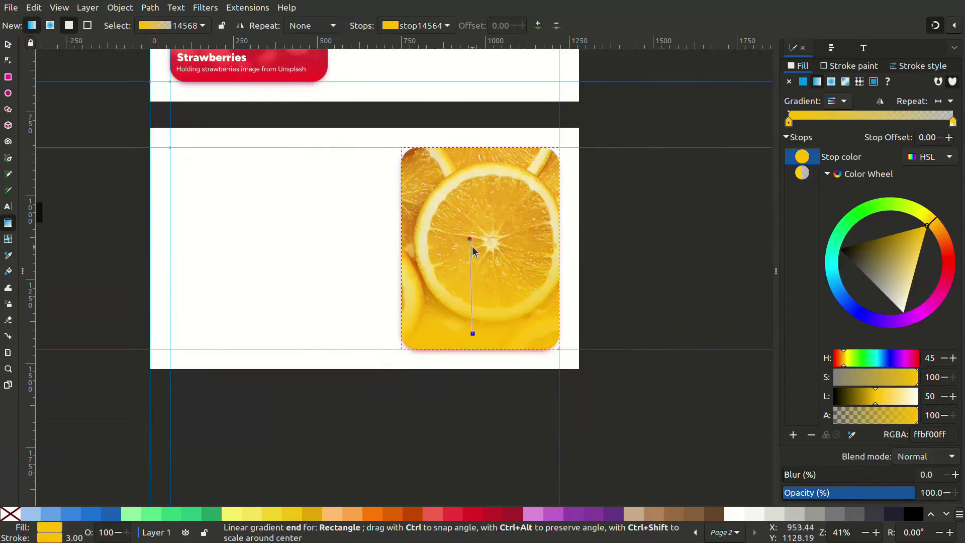
Remove the leftover red gradient rectangle and restack the second card so its caption sits above the yellow overlay
key(s)
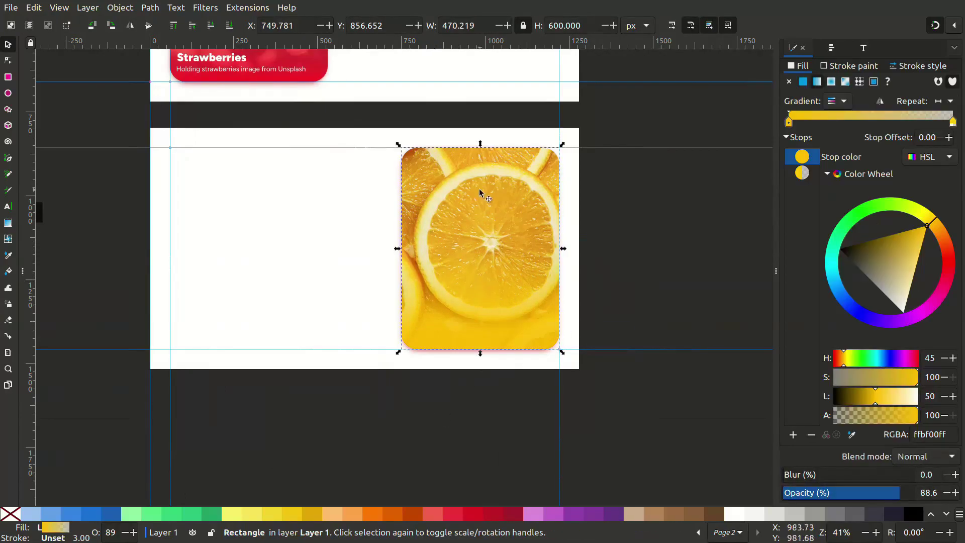
alt+shift+click(505, 176)
click(229, 27)
click(508, 240)
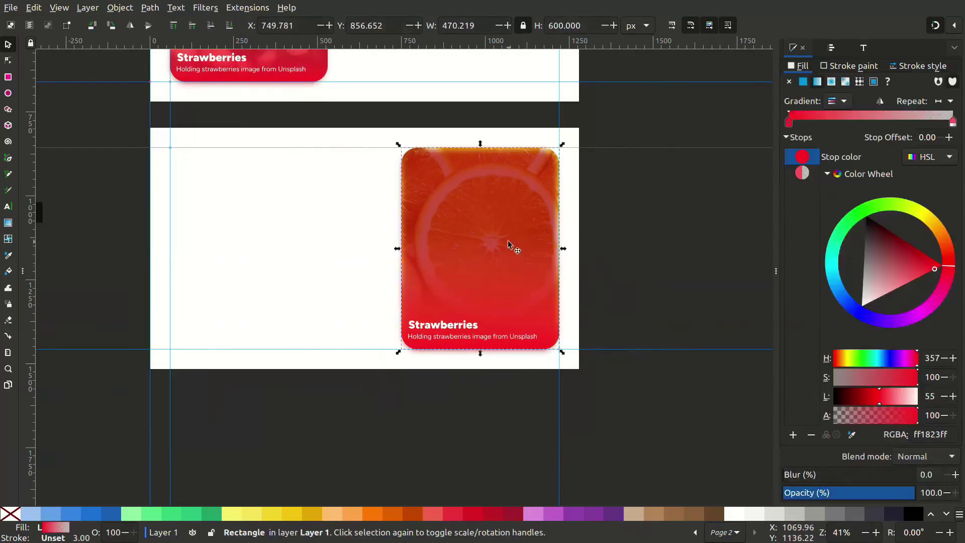
drag(508, 240, 467, 254)
key(ctrl+z)
key(ctrl+shift+z)
key(ctrl+shift+z)
key(ctrl+shift+z)
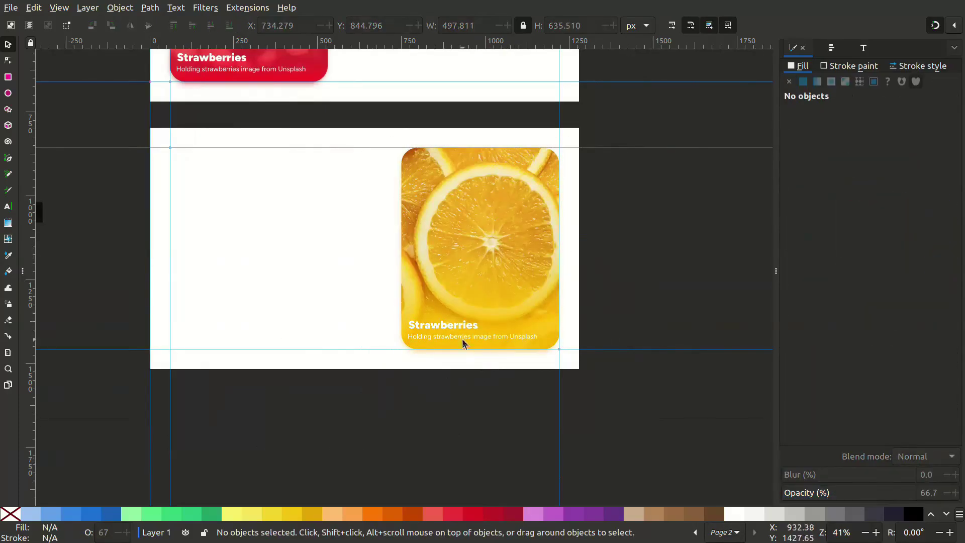
Change the second card's caption to black text reading "Lemon" with "Lemon image from Unsplash" beneath it
click(837, 177)
click(458, 329)
double_click(458, 327)
key(ctrl+a)
text(Lemon)
key(Escape)
triple_click(467, 336)
text(Lemon image )
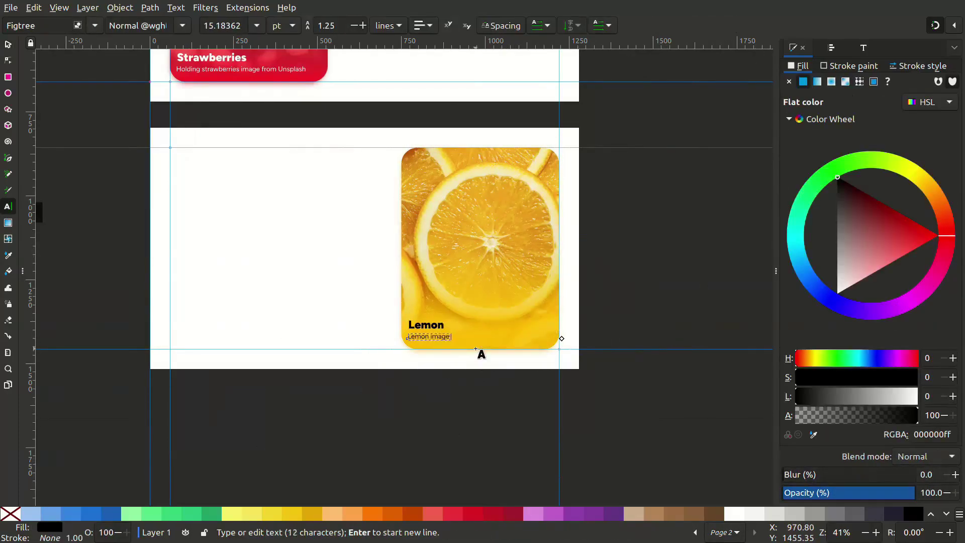
text(from Unsplash)
key(Escape)
key(s)
Duplicate the STRAWBERRIES heading and its paragraph and place the copies on the second page beside the lemon card
scroll(446, 438, down, 1)
click(460, 98)
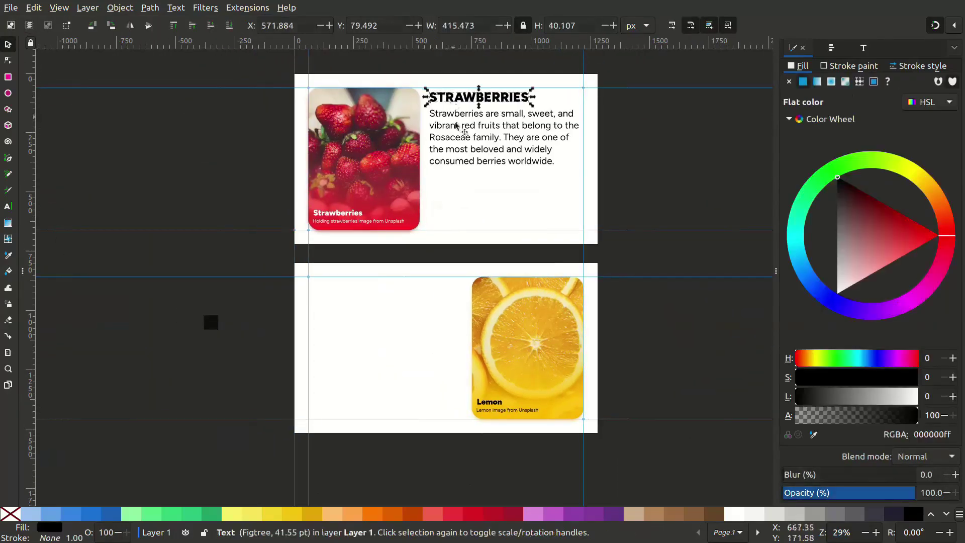
shift+click(459, 117)
key(ctrl+d)
drag(459, 117, 338, 305)
scroll(335, 306, up, 4)
drag(310, 266, 448, 324)
scroll(322, 241, down, 4)
Replace the copied heading with "LEMONS" and the paragraph with text beginning "Lemons are small, tangy citrus fruits that belong to the Rutaceae family."
double_click(361, 234)
key(ctrl+a)
text(LEMONS)
key(Escape)
click(366, 252)
key(ctrl+a)
text(Lemons are small, tangy citrus fruits that belong to the Rutaceae family. They have a distinctive bright yellow color and an oval shape with a textured peel. Lemons are known for their sour taste, which comes from their high citric acid content.)
click(374, 252)
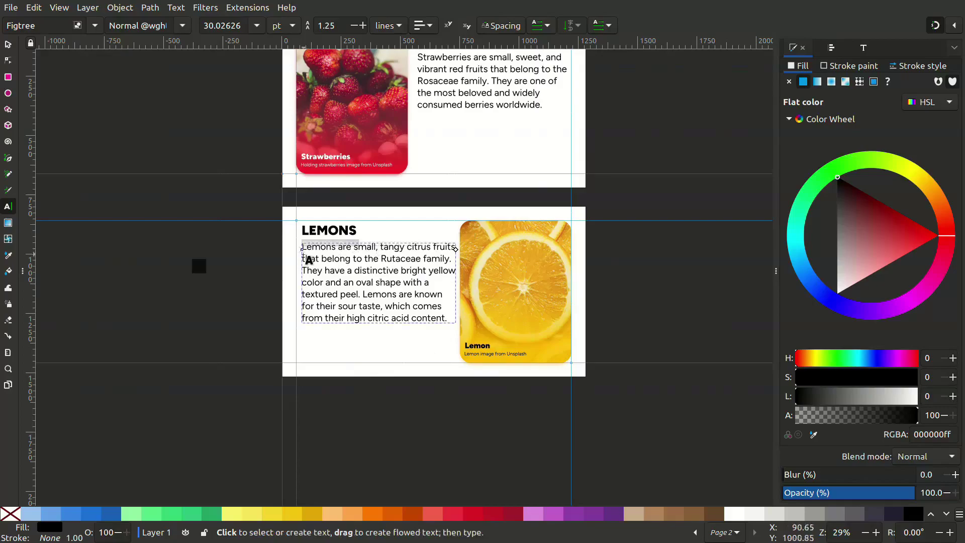
Shorten the lemon paragraph by deleting the phrase "that belong to the Rutaceae family."
drag(305, 259, 455, 251)
key(BackSpace)
key(Escape)
key(s)
double_click(416, 273)
text(%)
key(Escape)
key(shift+5)
click(441, 259)
key(Escape)
key(s)
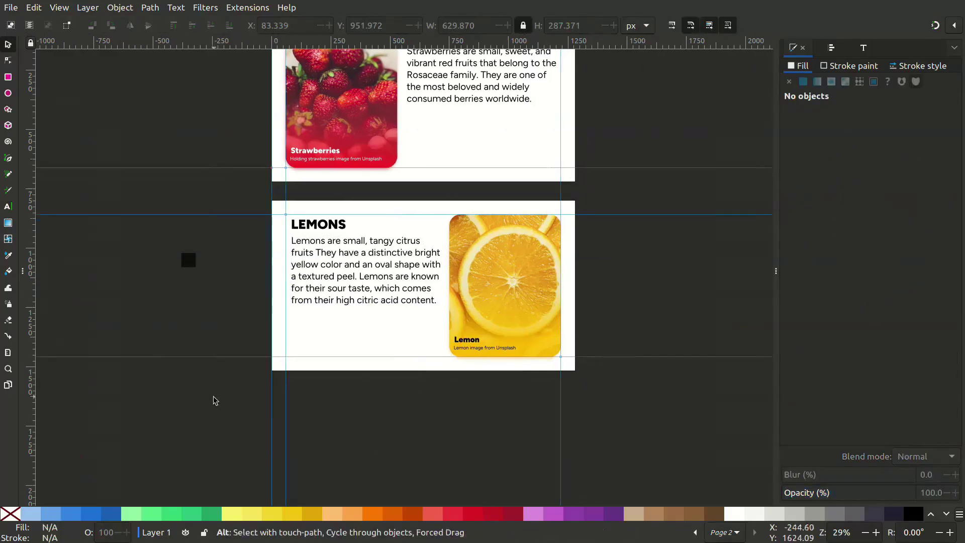
Set a vertical guide at 640 px and a horizontal guide through the center of the third page
scroll(476, 317, down, 1)
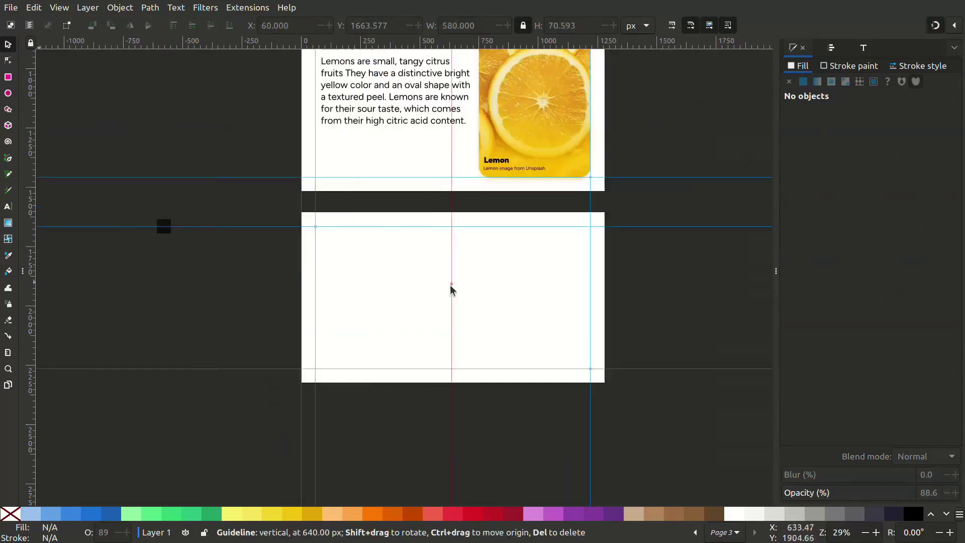
drag(451, 285, 454, 297)
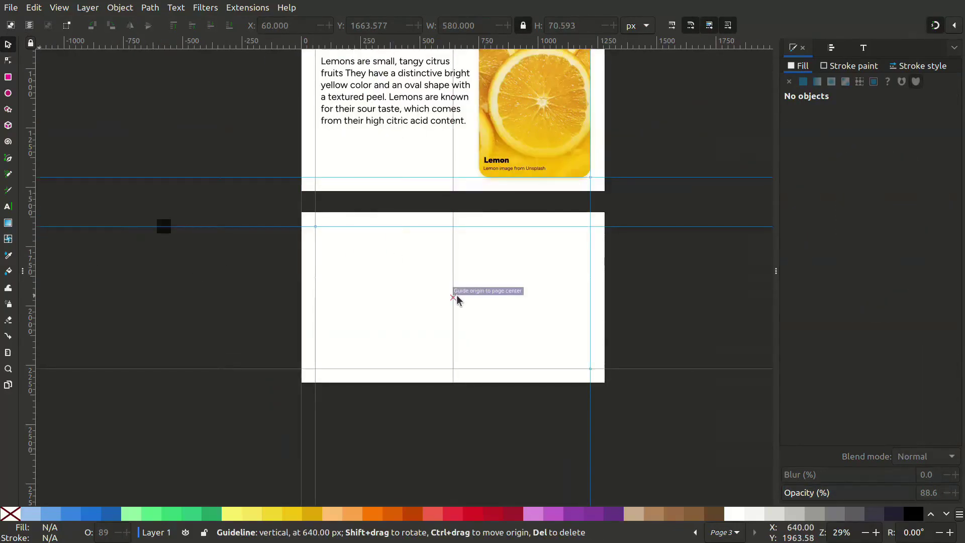
drag(452, 41, 453, 297)
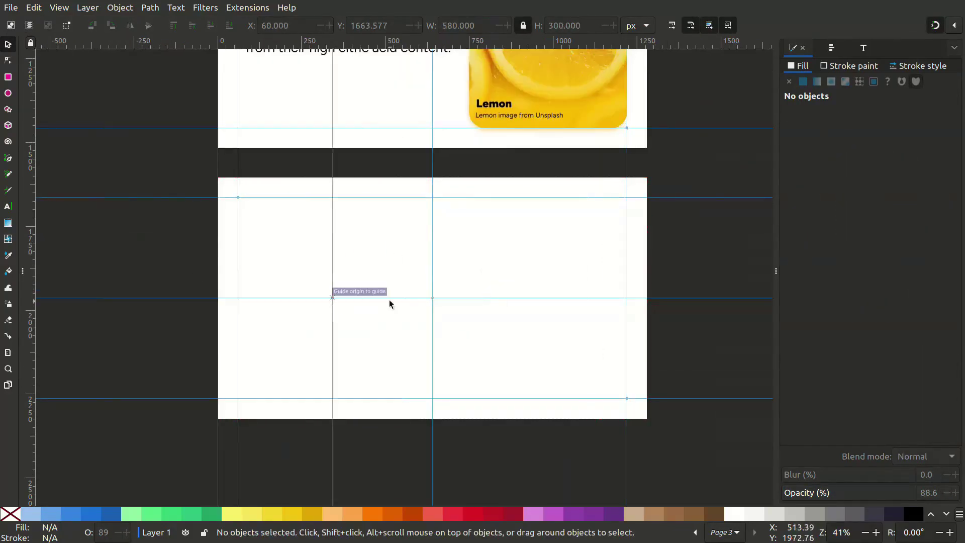
Draw a spacer square about 19 px wide on the third page and make copies of it for the margins and center
scroll(242, 216, up, 2)
key(r)
mouse_move(233, 178)
mouse_down()
mouse_move(389, 294)
mouse_move(584, 395)
mouse_up()
key(s)
scroll(161, 210, down, 2)
key(ctrl+d)
key(ctrl+d)
Add vertical guides at the inner edges of the upper-left and central spacer squares and place another spacer just right of the center guide
drag(31, 227, 203, 200)
drag(32, 282, 385, 292)
click(584, 392)
key(ctrl+d)
drag(584, 392, 395, 392)
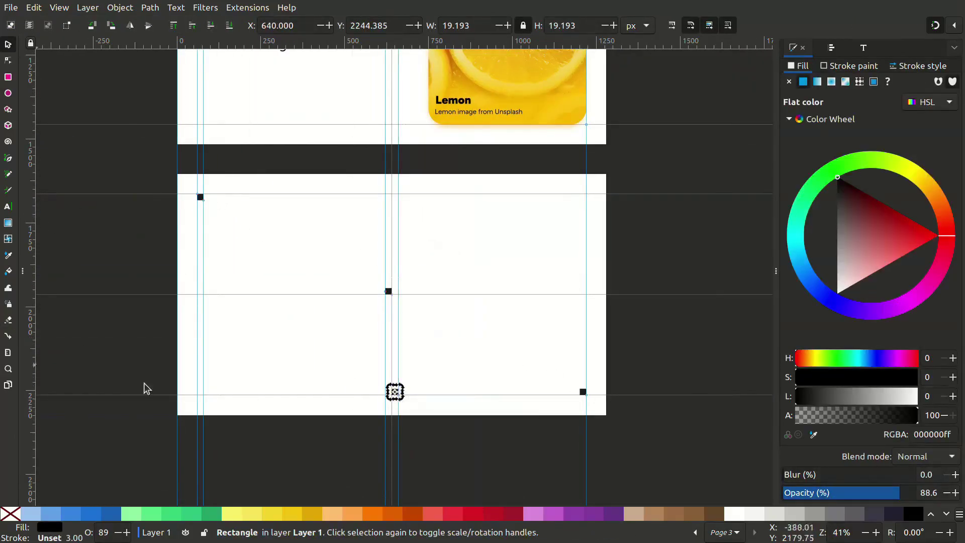
Delete the spacer squares from the third page
scroll(718, 349, up, 1)
key(Escape)
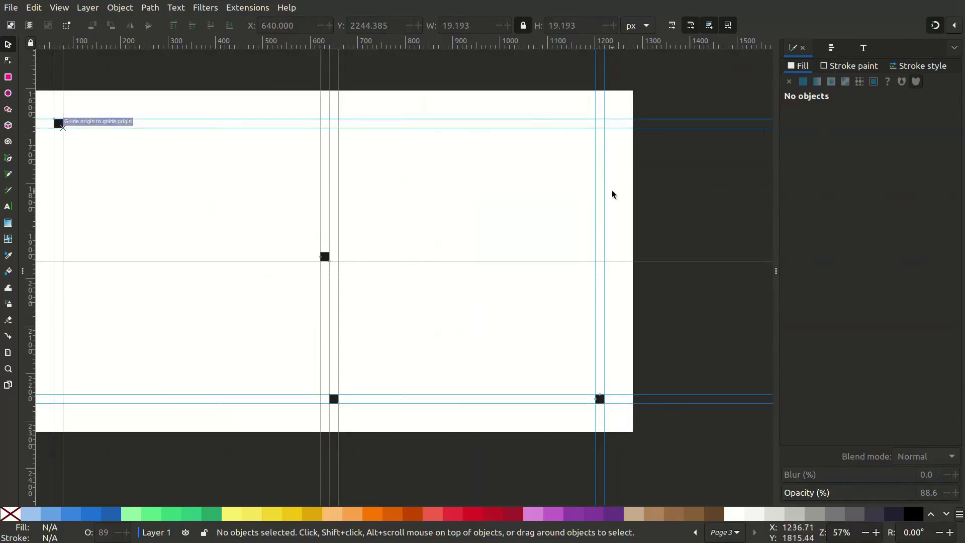
scroll(612, 211, down, 2)
drag(567, 177, 185, 431)
key(Delete)
Add a horizontal guide one small spacer square above the third page's center line and move the spacer off the page
scroll(186, 233, up, 2)
scroll(218, 183, left, 3)
click(70, 240)
scroll(78, 214, down, 1)
drag(72, 232, 294, 299)
drag(327, 43, 296, 296)
scroll(400, 364, up, 1)
drag(249, 272, 121, 224)
scroll(89, 274, down, 1)
Draw a rectangle about 542 × 262 px between the guides in the third page's upper-left area and round its corners
key(r)
drag(204, 181, 386, 269)
drag(386, 181, 386, 198)
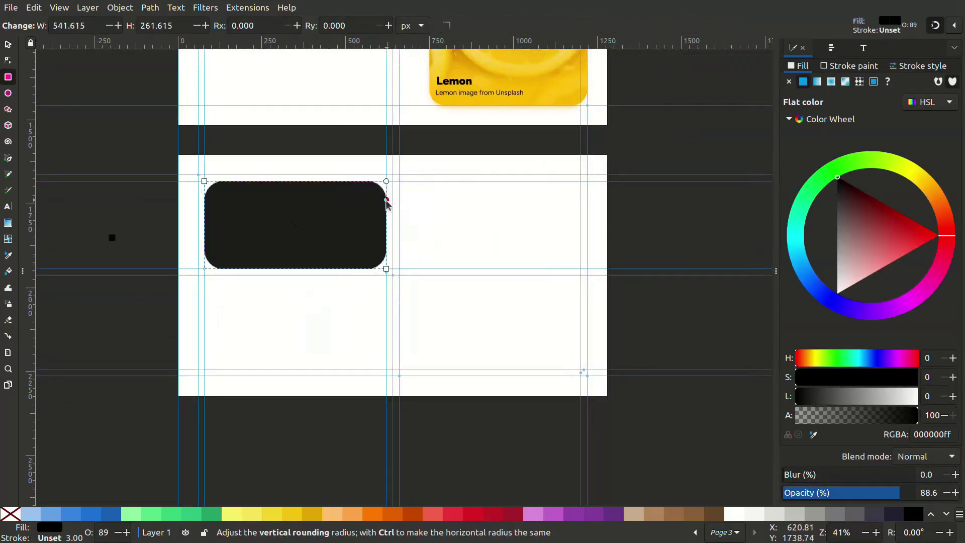
key(s)
Fill the rounded rectangle with bright green
drag(895, 245, 913, 267)
click(851, 163)
click(853, 181)
click(807, 195)
drag(826, 204, 823, 186)
Duplicate the green rectangle into the page's right column and stretch it down to the lower guide, about 542 × 562 px
key(ctrl+d)
drag(291, 242, 486, 242)
drag(490, 273, 485, 366)
drag(484, 366, 486, 374)
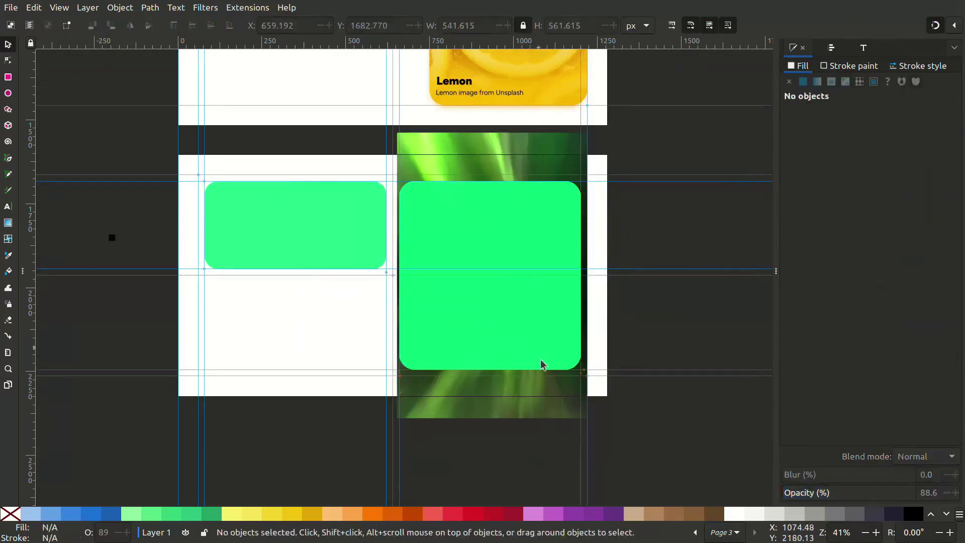
Clip the green aurora photo to the tall rounded rectangle and run the green overlay gradient upward from its bottom edge
click(543, 364)
shift+click(532, 373)
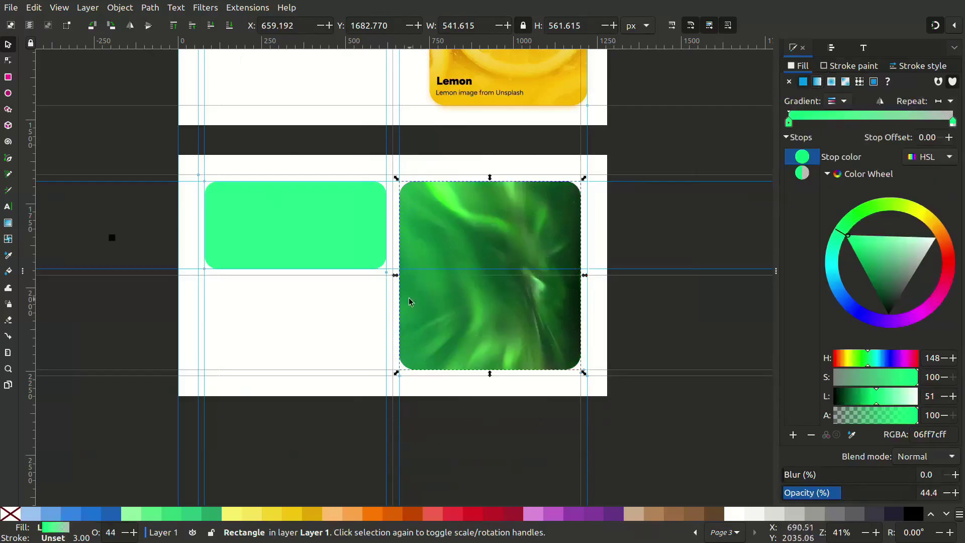
key(g)
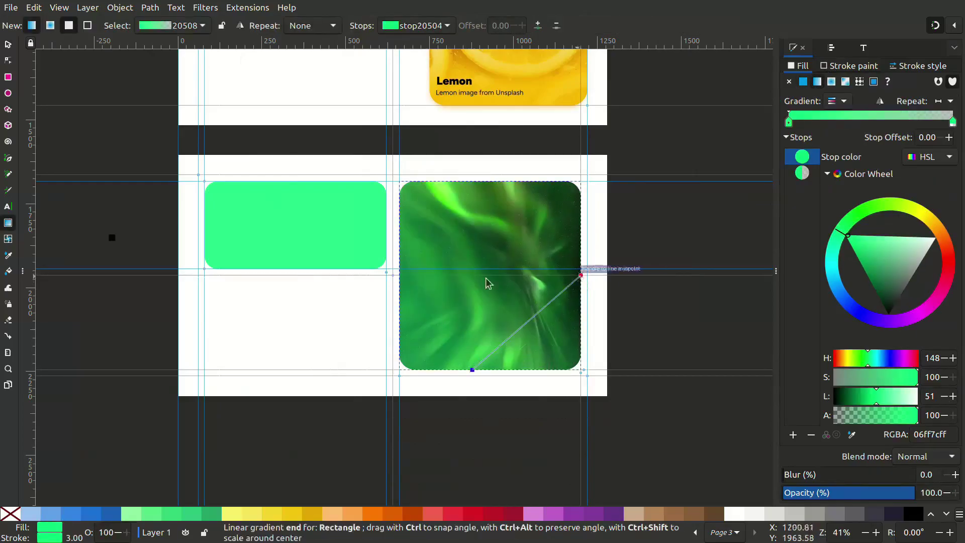
drag(487, 280, 474, 372)
key(space)
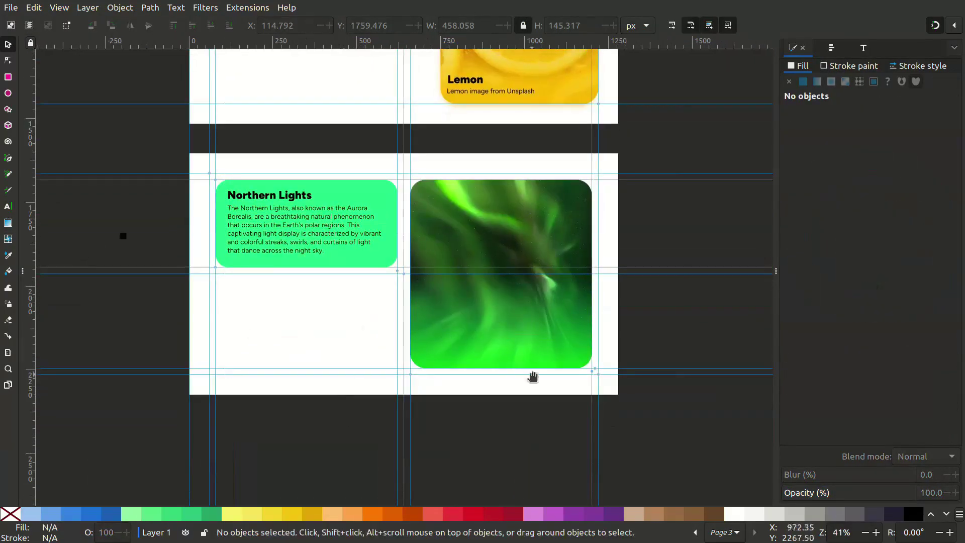
Duplicate the paragraph below the green box and reword it to "With their ethereal beauty and ever-changing patterns, the Northern Lights provide a remarkable and unforgettable spectacle"
click(284, 231)
key(ctrl+d)
drag(284, 231, 273, 345)
double_click(309, 356)
key(ctrl+a)
text(Coo)
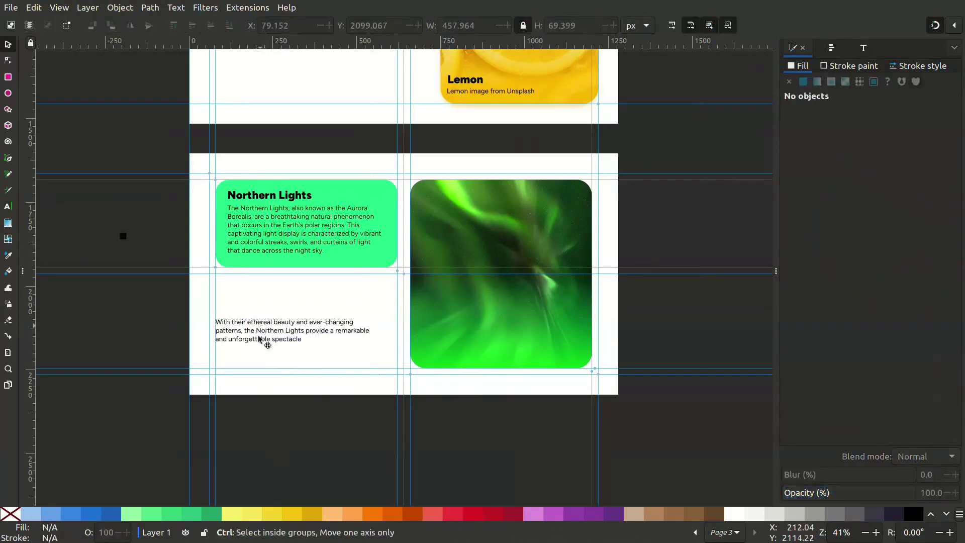
click(291, 349)
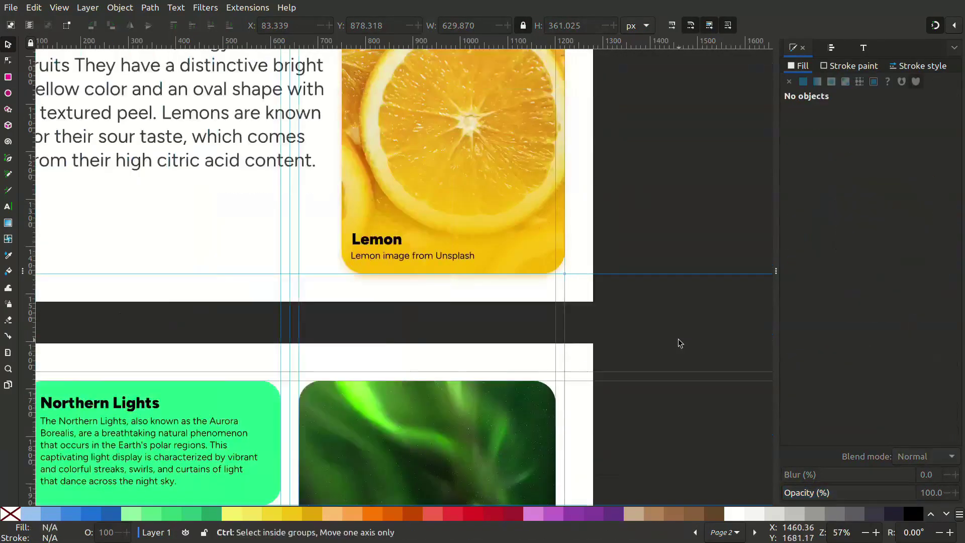
Recolor the headings and paragraphs on the strawberry and lemon pages to a near-black gray
scroll(680, 344, down, 3)
scroll(398, 383, up, 1)
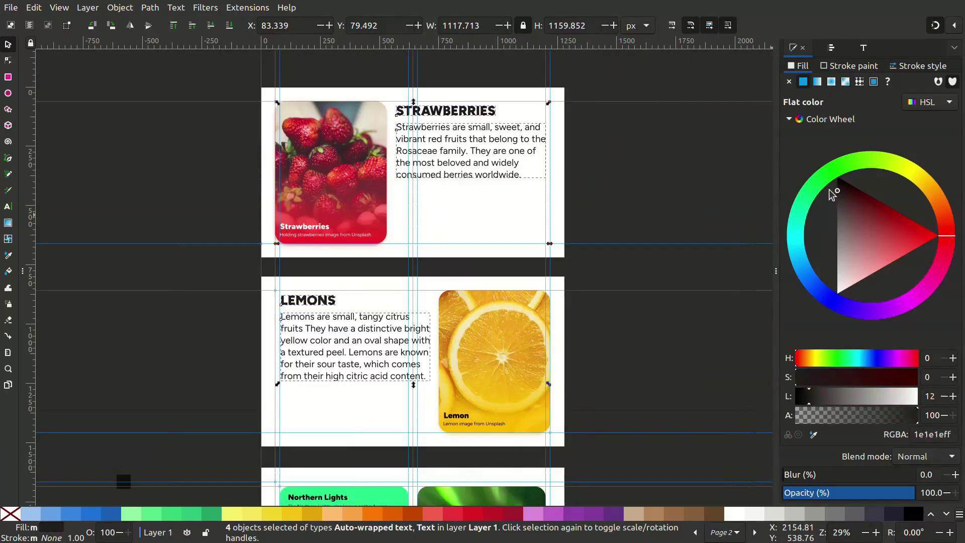
drag(830, 190, 826, 187)
scroll(390, 66, down, 8)
key(Escape)
Hide the guides and bring all three slides into view
key(shift+backslash)
scroll(631, 232, down, 3)
scroll(575, 230, up, 5)
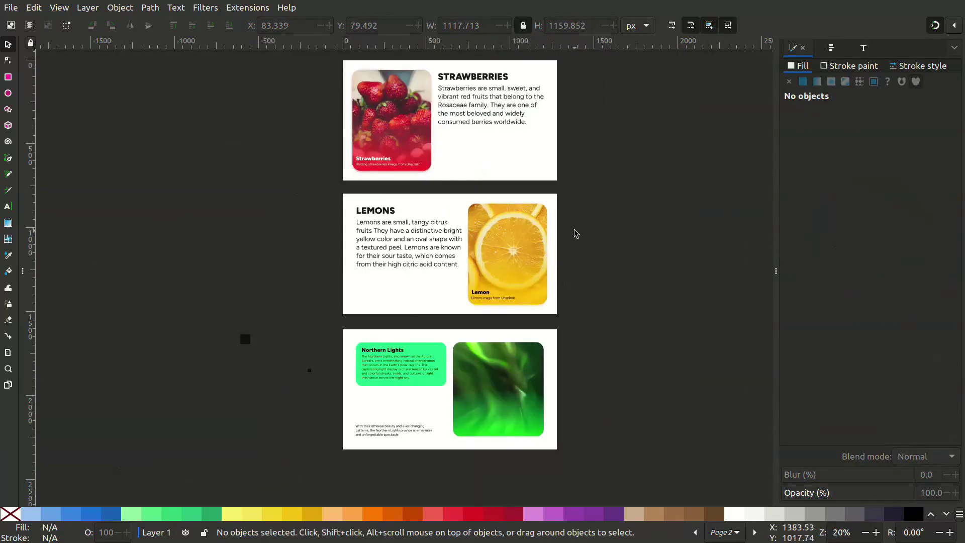
scroll(568, 223, up, 1)
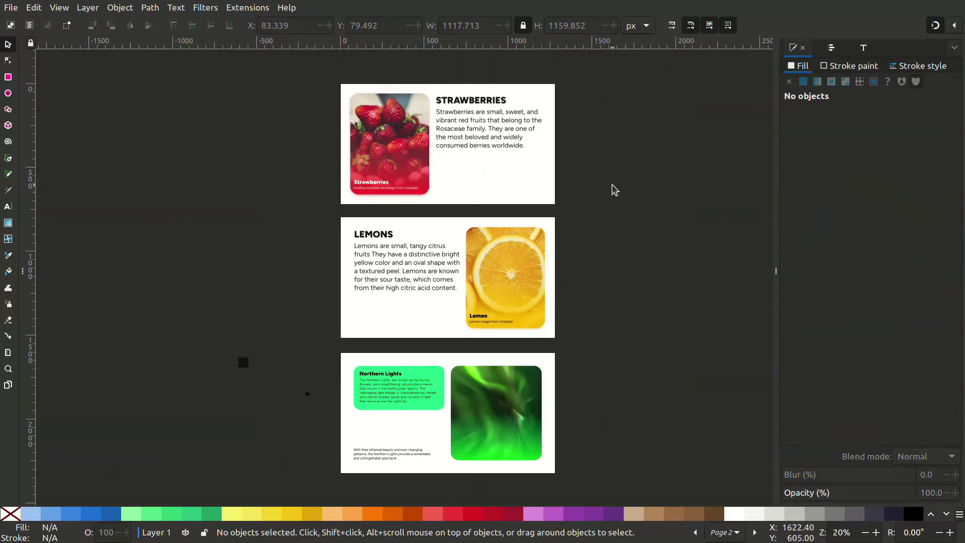
Open the single-image page export settings and browse the previews of all three pages, finishing on page 1
key(ctrl+shift+e)
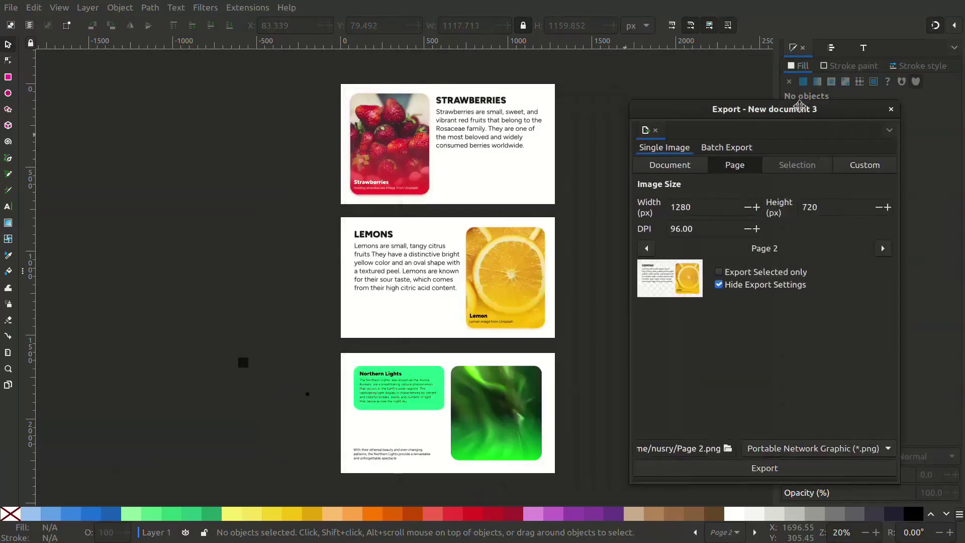
drag(800, 106, 774, 95)
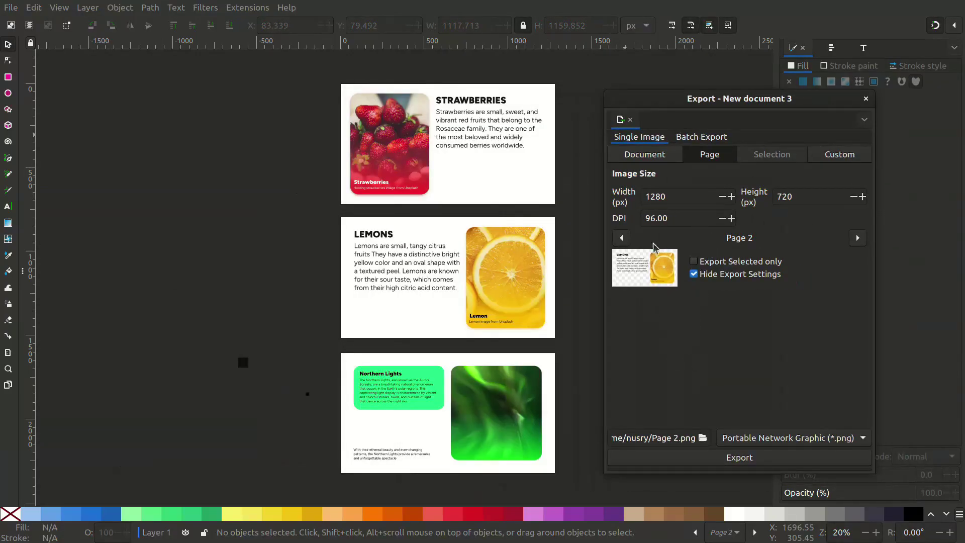
click(621, 238)
click(858, 237)
click(857, 238)
click(623, 238)
click(623, 237)
Set the export format for page 1 to Portable Document Format (*.pdf) and close the export settings without exporting
click(672, 435)
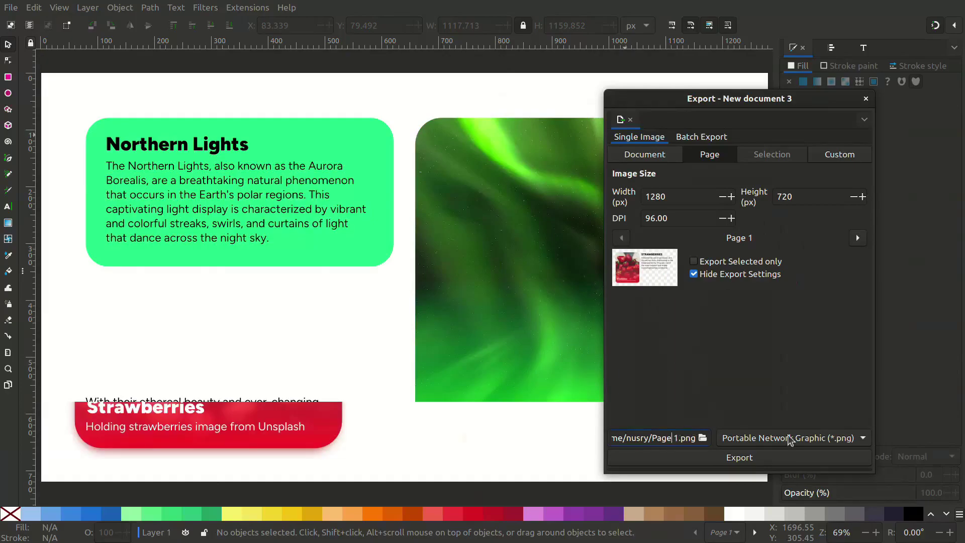
click(790, 441)
click(777, 429)
scroll(324, 358, down, 3)
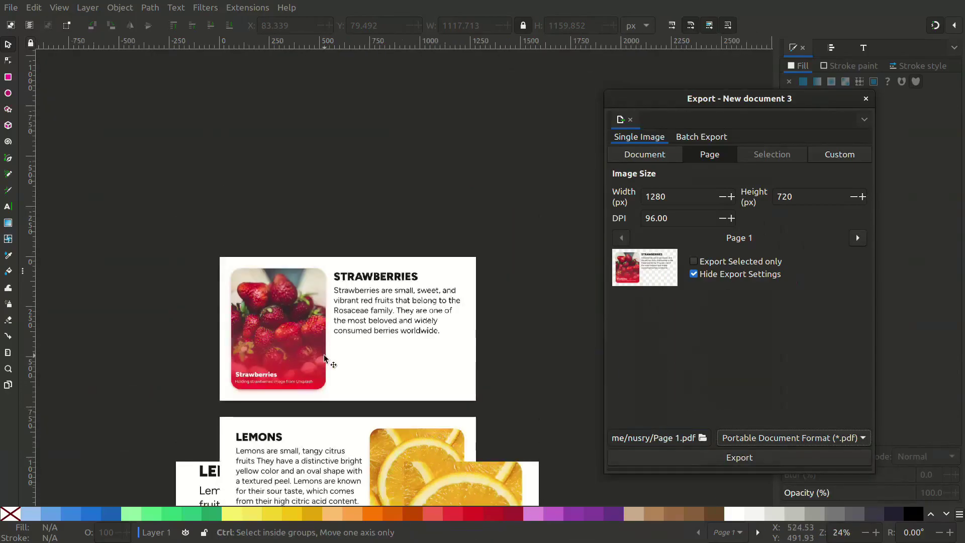
scroll(325, 358, down, 5)
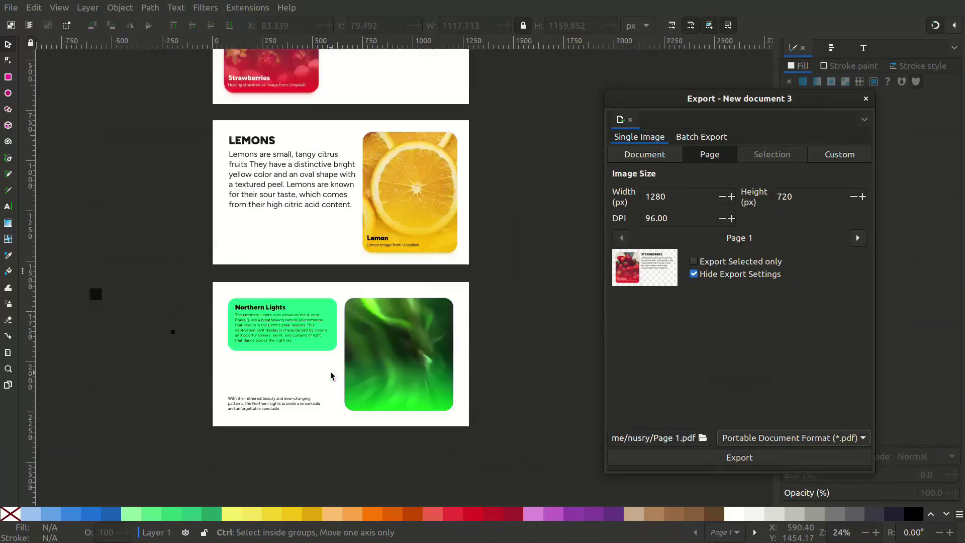
click(867, 99)
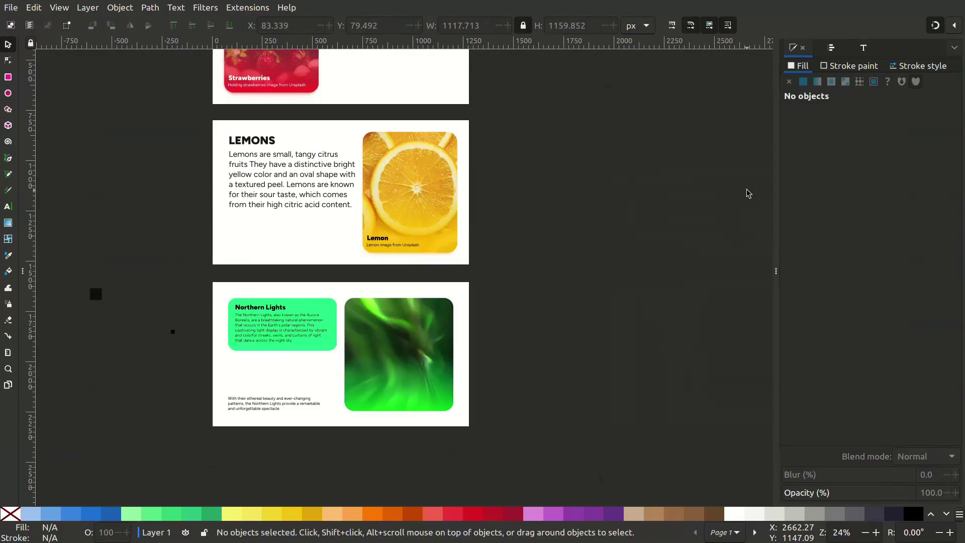